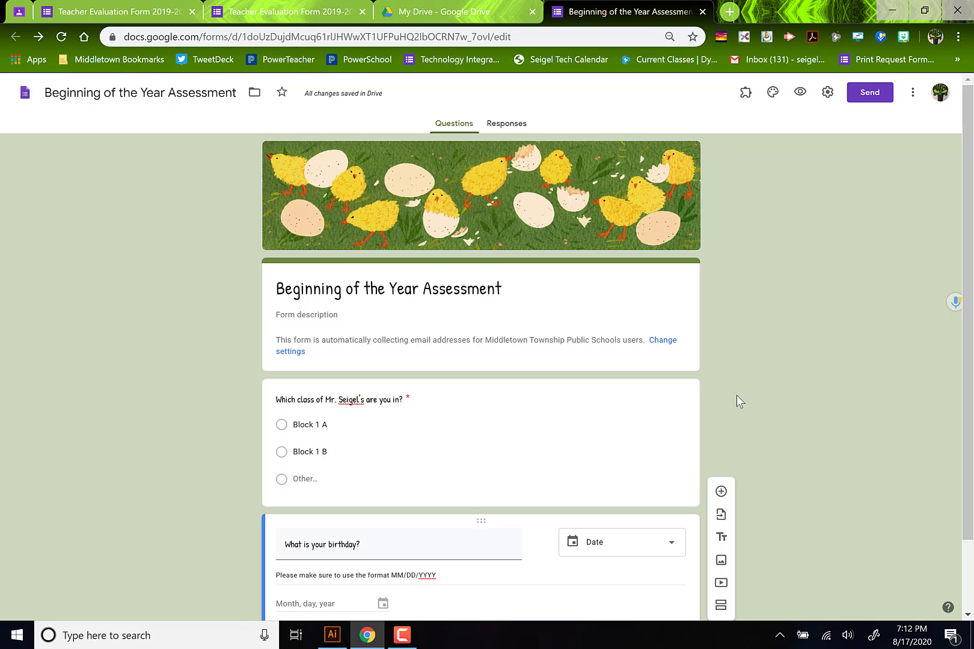
- Add a new section after the birthday question and title it "Personal Information"
{"action": "scroll", "coordinate": [766, 418], "scroll_direction": "down", "scroll_amount": 3}
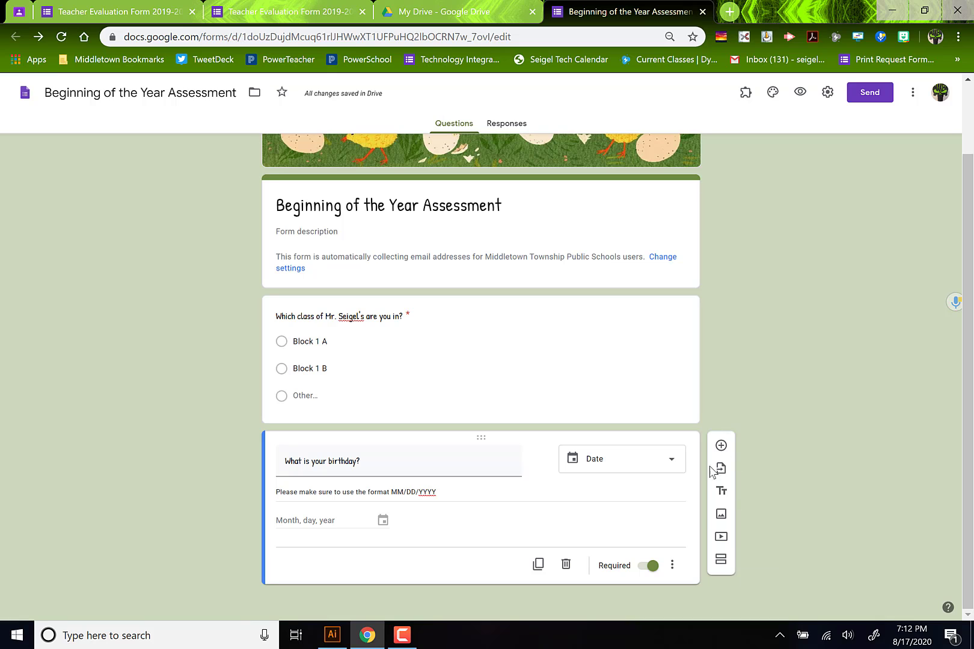
{"action": "left_click", "coordinate": [722, 561]}
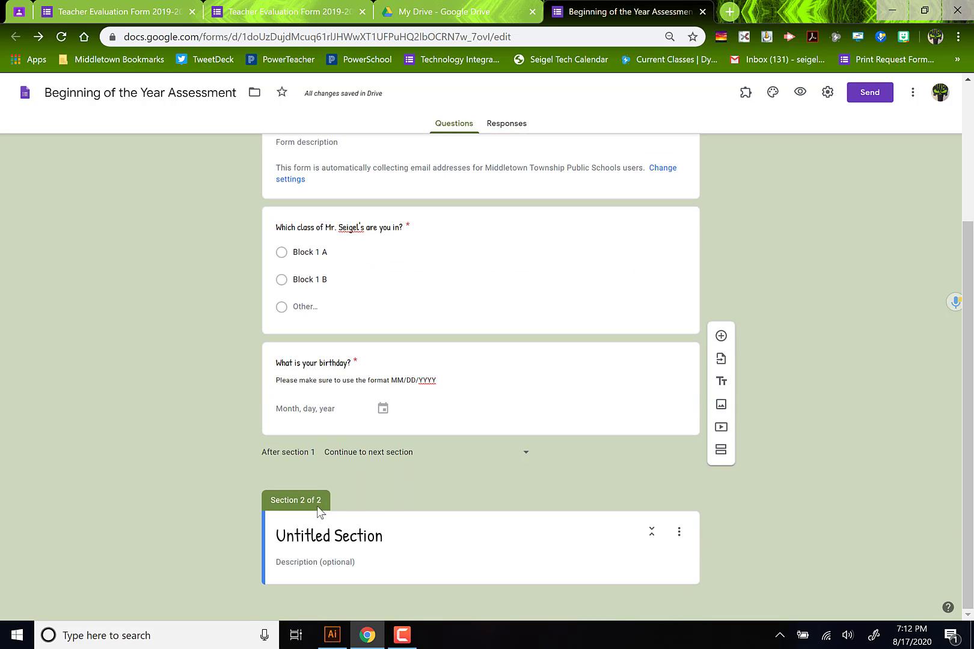
{"action": "scroll", "coordinate": [322, 499], "scroll_direction": "up", "scroll_amount": 3}
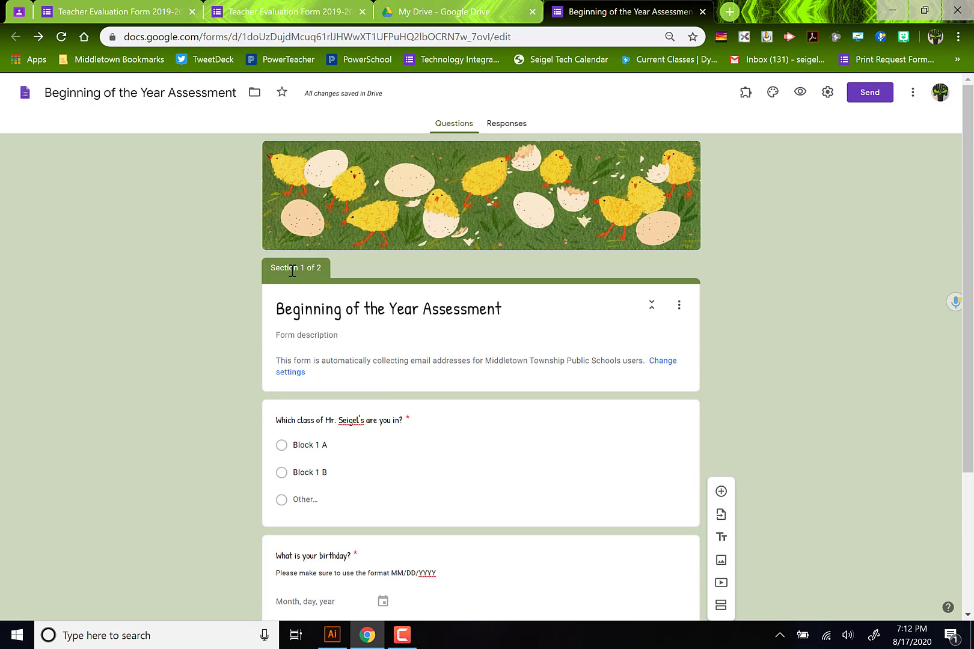
{"action": "scroll", "coordinate": [270, 469], "scroll_direction": "down", "scroll_amount": 3}
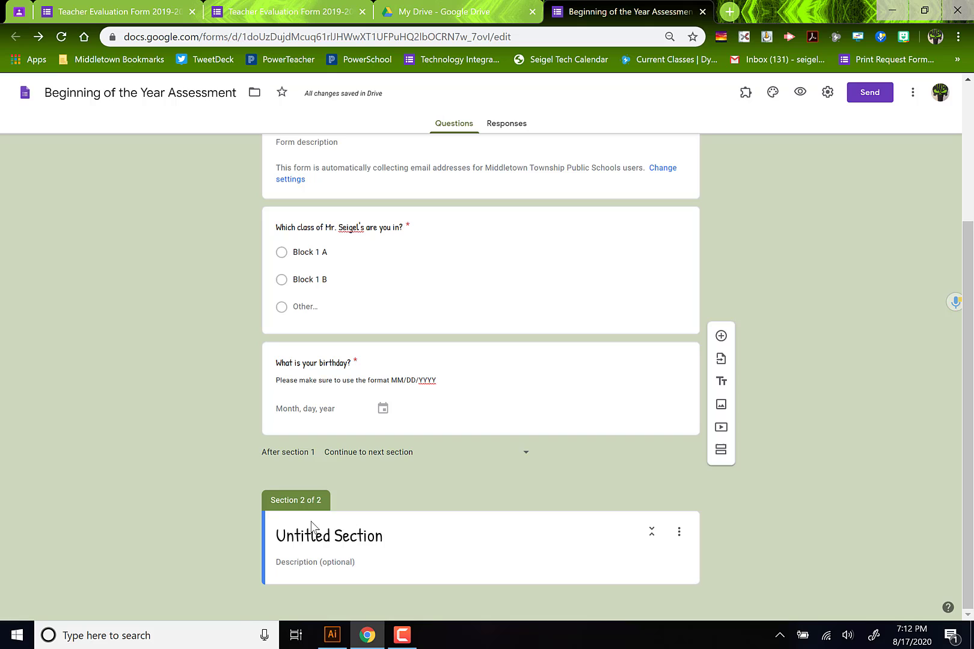
{"action": "left_click", "coordinate": [337, 538]}
{"action": "type", "text": "Perso"}
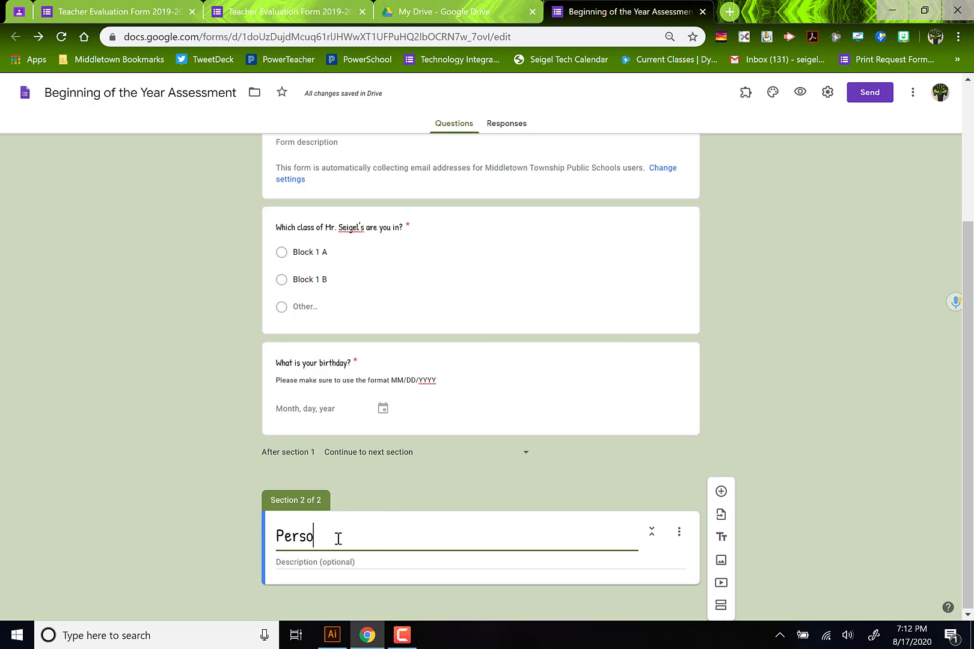
{"action": "type", "text": "nal Information"}
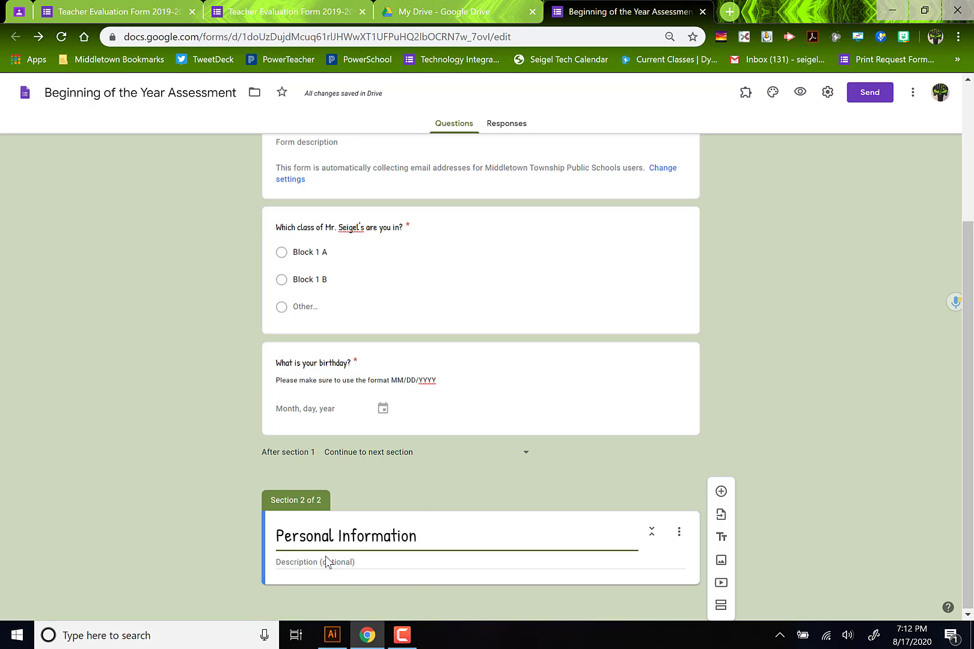
{"action": "left_click", "coordinate": [326, 557]}
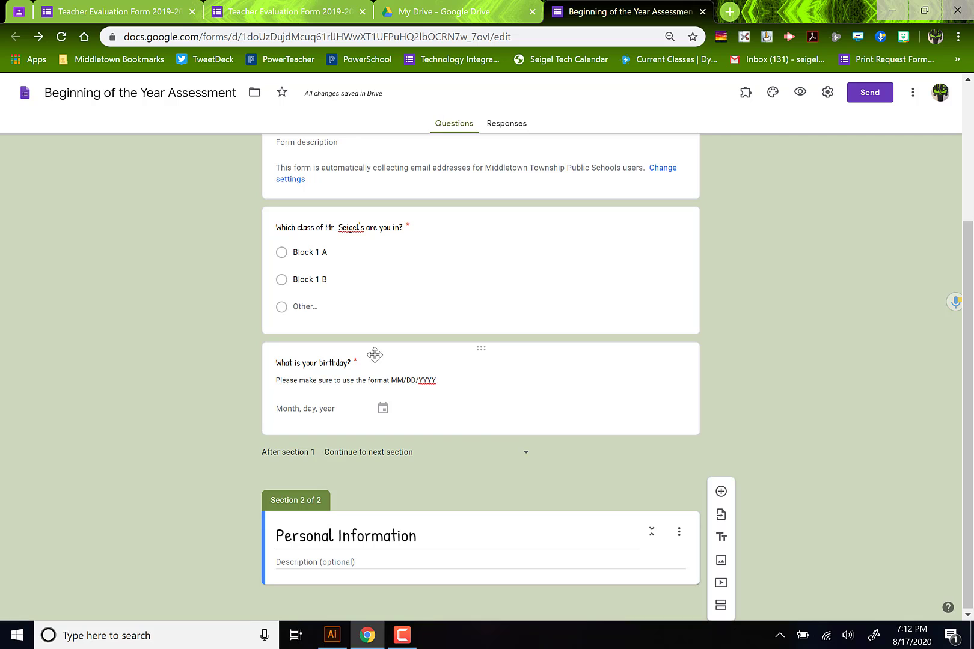
- Move the "What is your birthday?" question into the Personal Information section
{"action": "left_click_drag", "start_coordinate": [428, 356], "coordinate": [487, 574]}
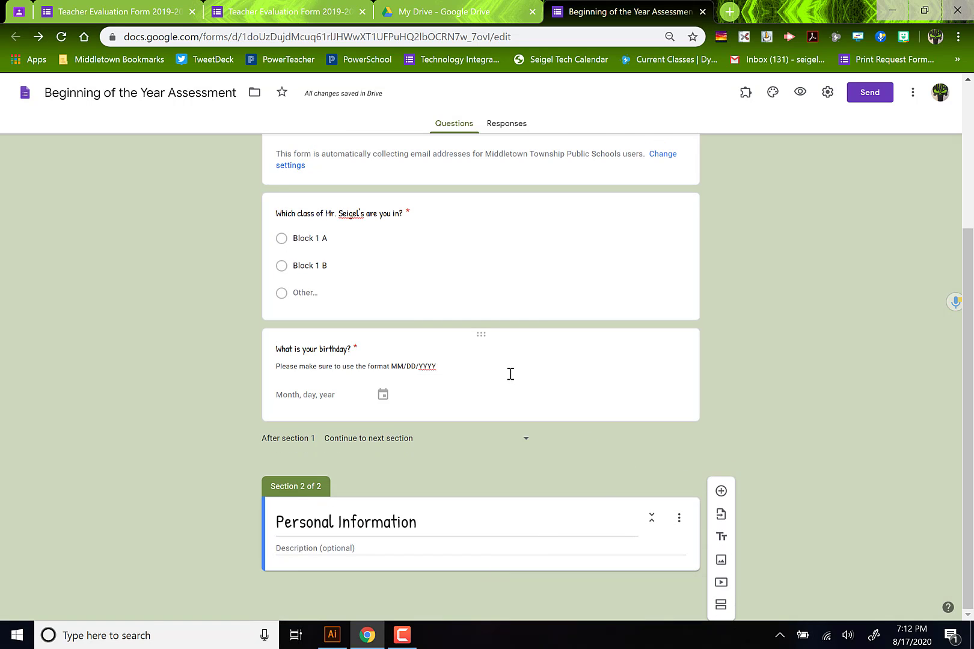
{"action": "left_click_drag", "start_coordinate": [480, 336], "coordinate": [500, 478]}
{"action": "left_click", "coordinate": [501, 489]}
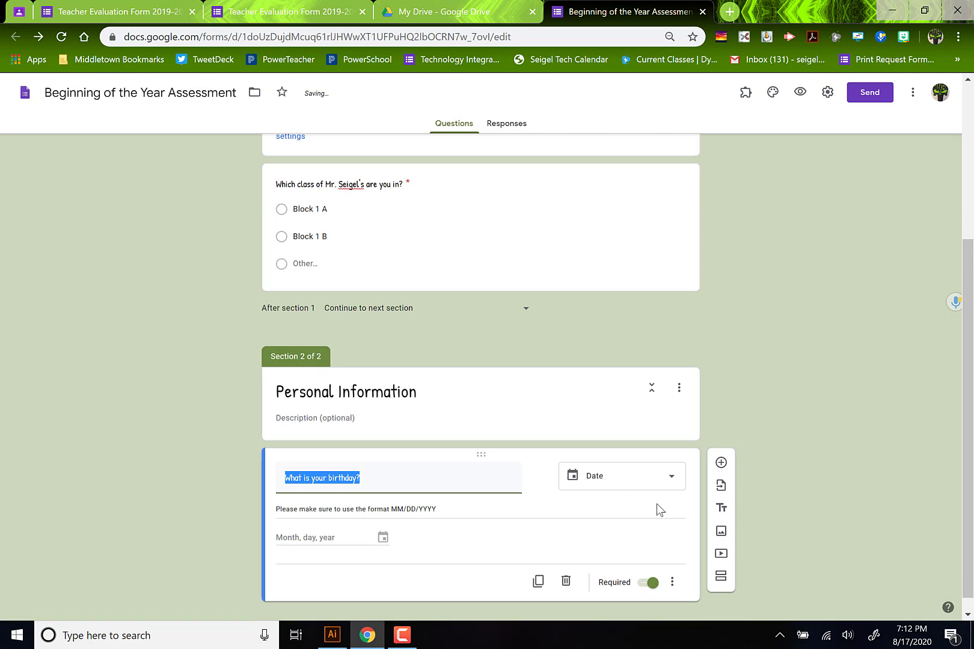
- Add the question "What are Parents/Guardians names?" below the birthday question and make it not required
{"action": "left_click", "coordinate": [721, 463]}
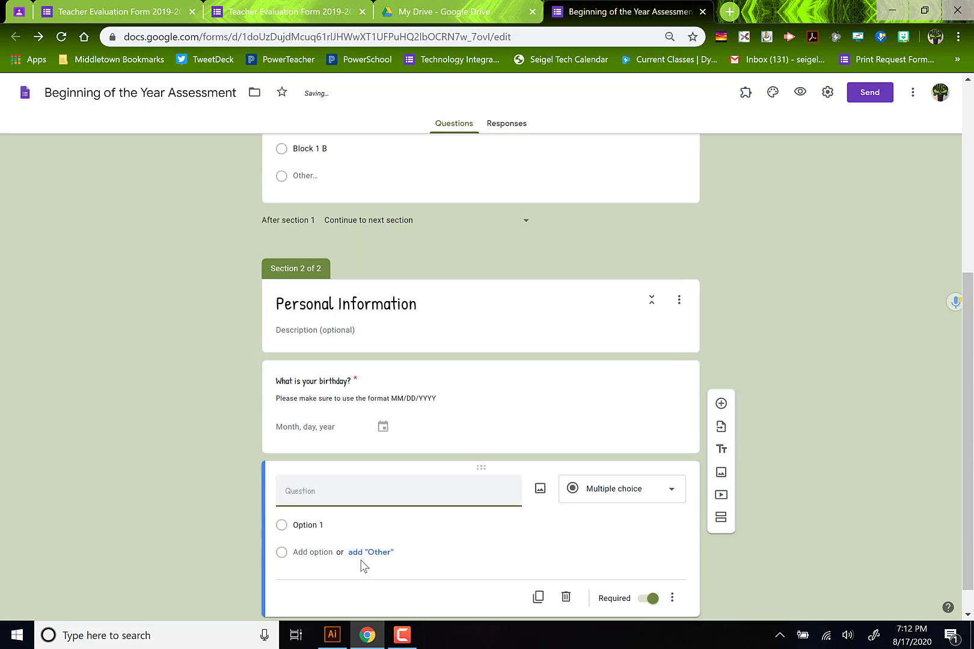
{"action": "left_click", "coordinate": [328, 467]}
{"action": "type", "text": "What i"}
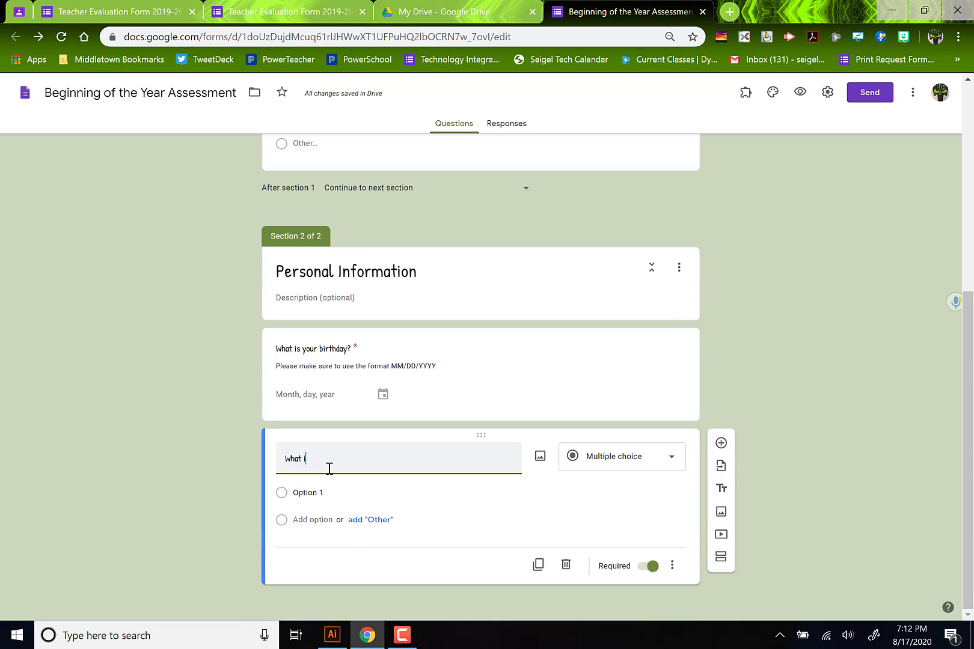
{"action": "type", "text": "re PAre"}
{"action": "key", "text": "BackSpace"}
{"action": "key", "text": "BackSpace"}
{"action": "key", "text": "BackSpace"}
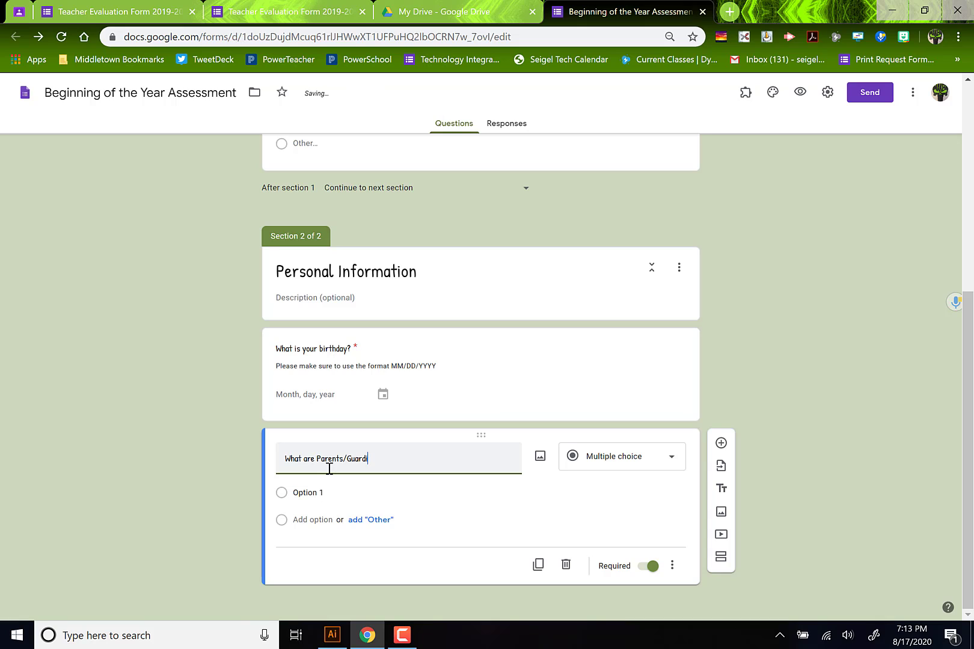
{"action": "type", "text": "arents/Guardians names?"}
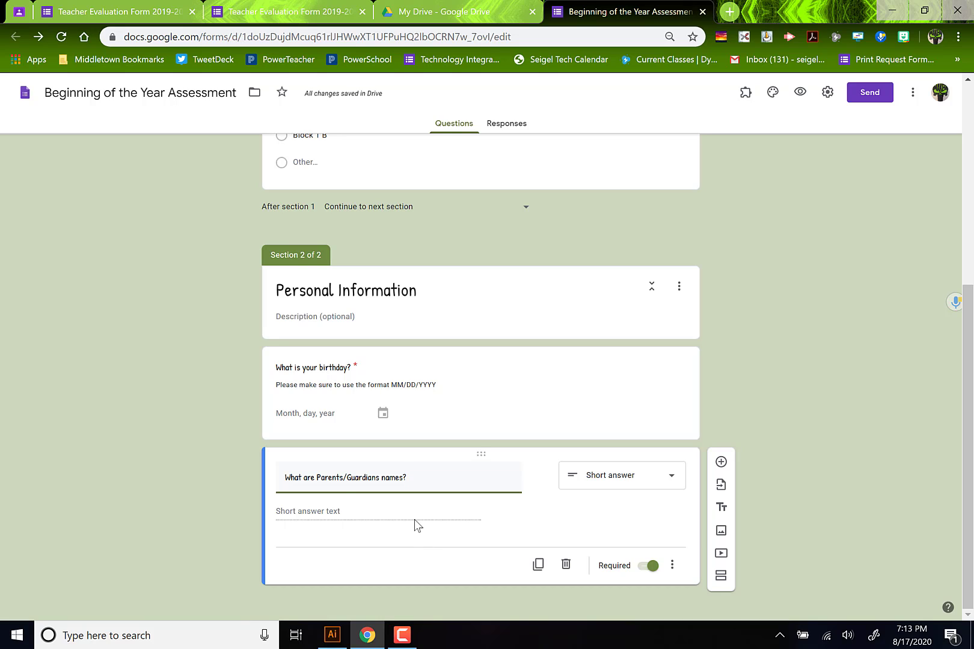
{"action": "left_click", "coordinate": [644, 569]}
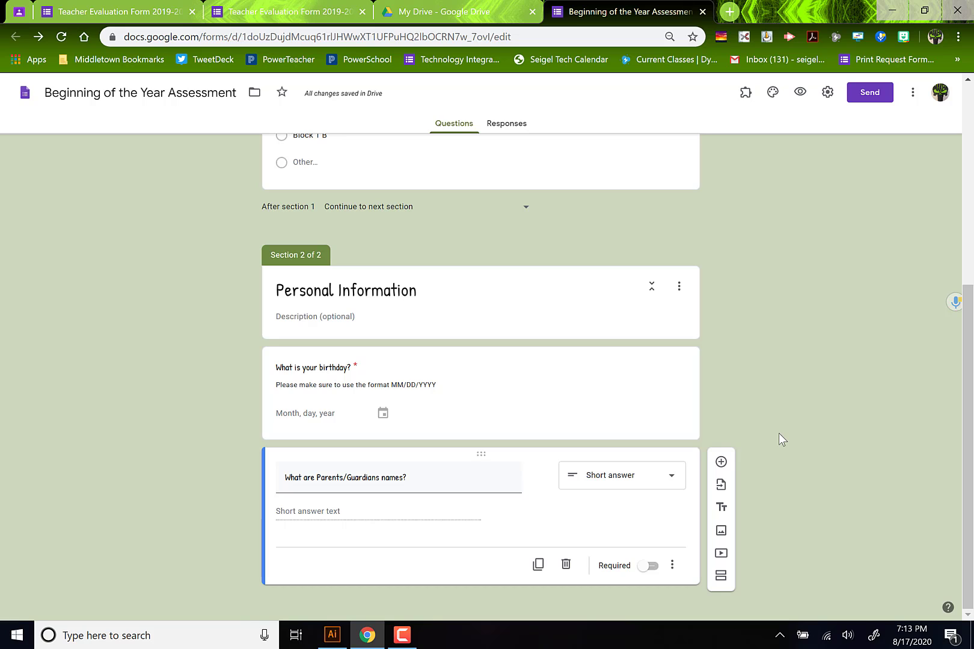
- Preview the form, answer the class question with Block 1 A, continue to the Personal Information section, and close the preview
{"action": "scroll", "coordinate": [857, 304], "scroll_direction": "up", "scroll_amount": 6}
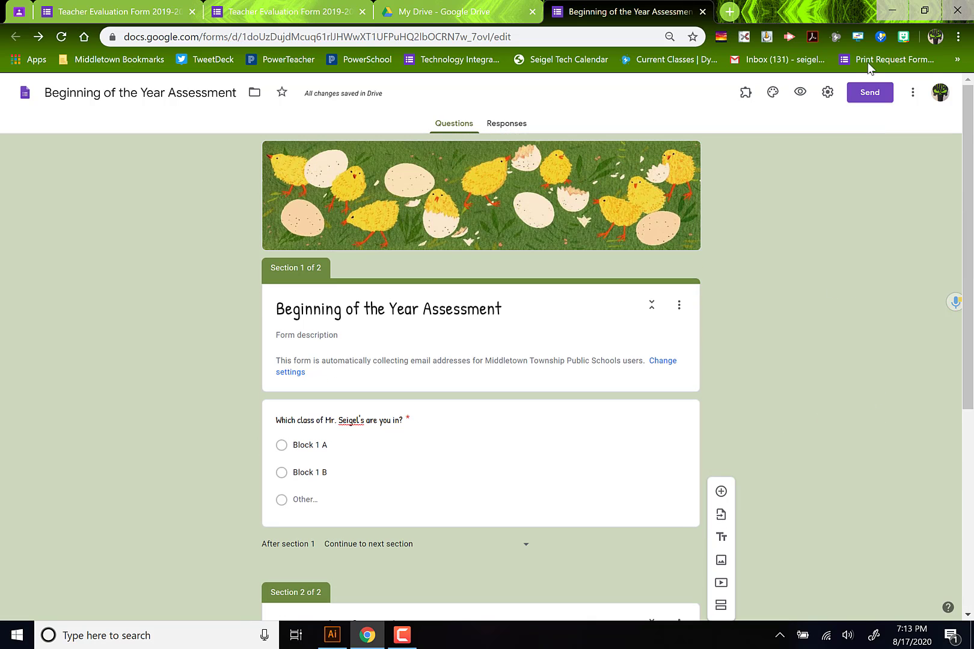
{"action": "left_click", "coordinate": [800, 93]}
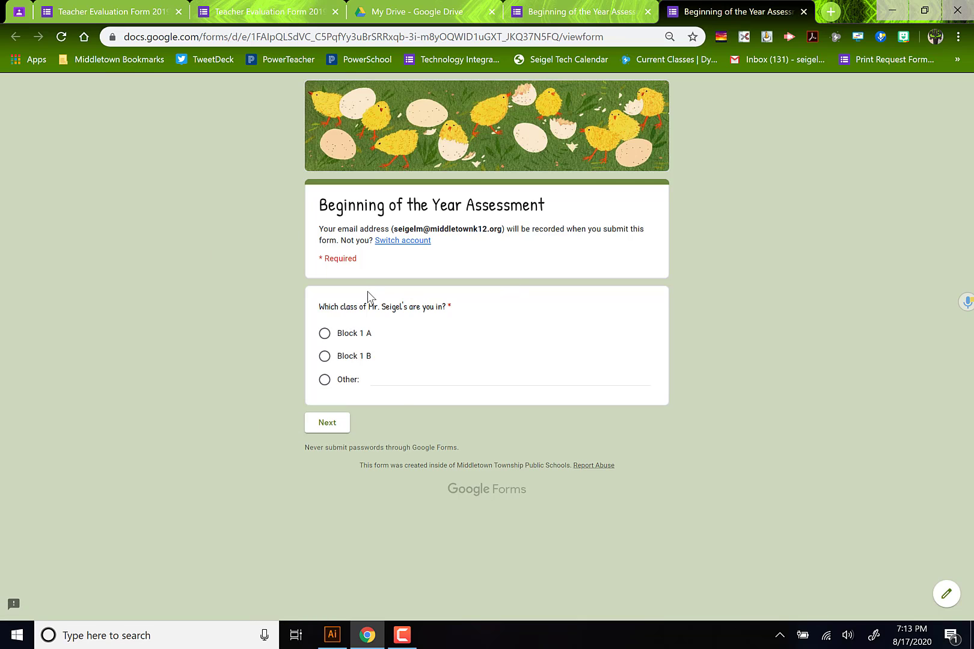
{"action": "left_click", "coordinate": [325, 336]}
{"action": "left_click", "coordinate": [327, 423]}
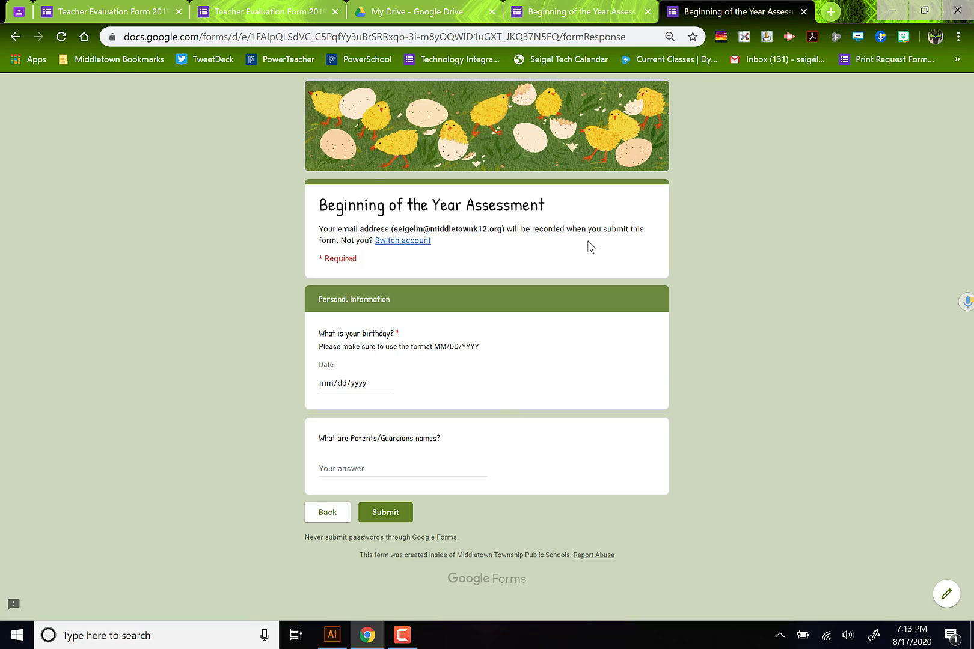
{"action": "left_click", "coordinate": [804, 11]}
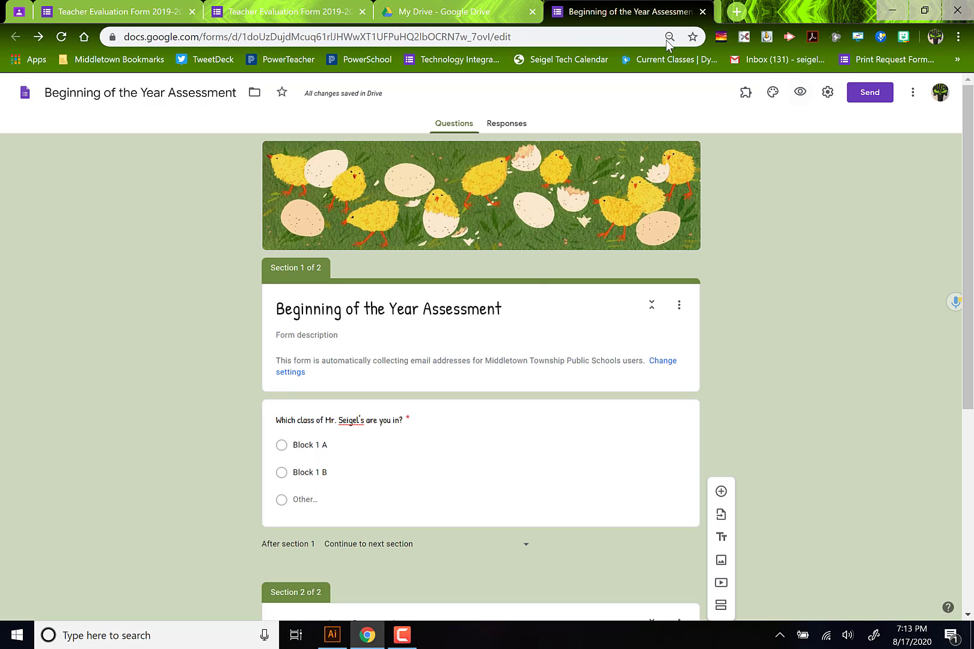
- Examine the choices for where the form goes after section 1, keeping the current choice
{"action": "scroll", "coordinate": [726, 394], "scroll_direction": "down", "scroll_amount": 2}
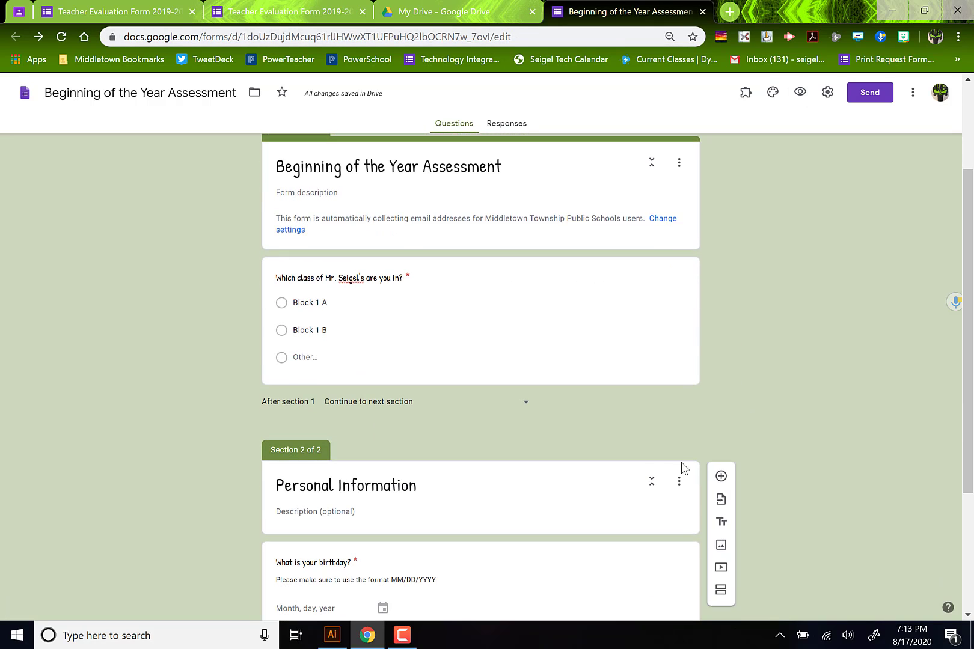
{"action": "scroll", "coordinate": [359, 345], "scroll_direction": "up", "scroll_amount": 2}
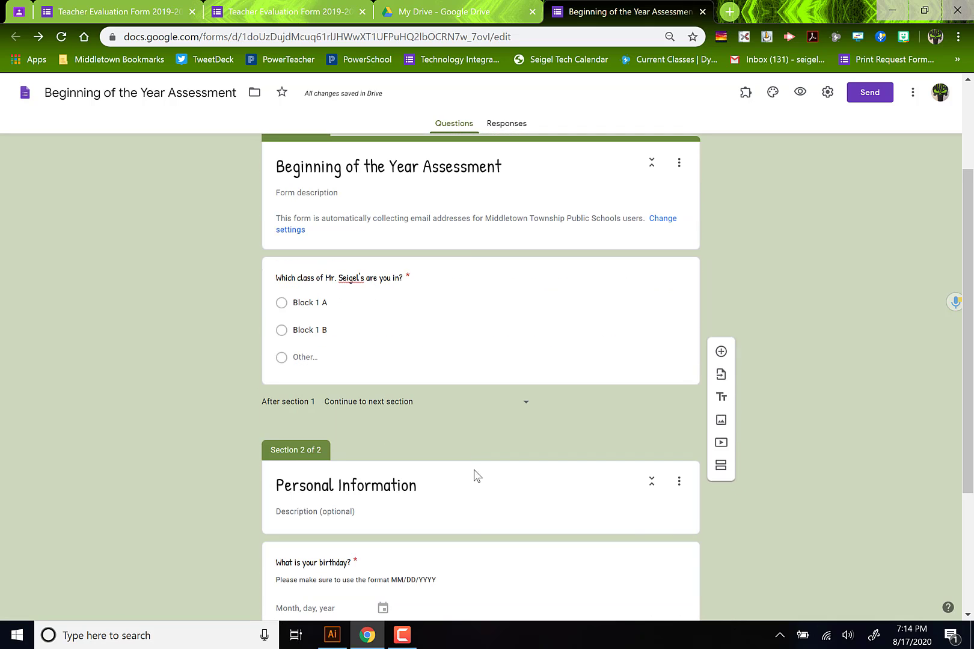
{"action": "scroll", "coordinate": [463, 469], "scroll_direction": "down", "scroll_amount": 2}
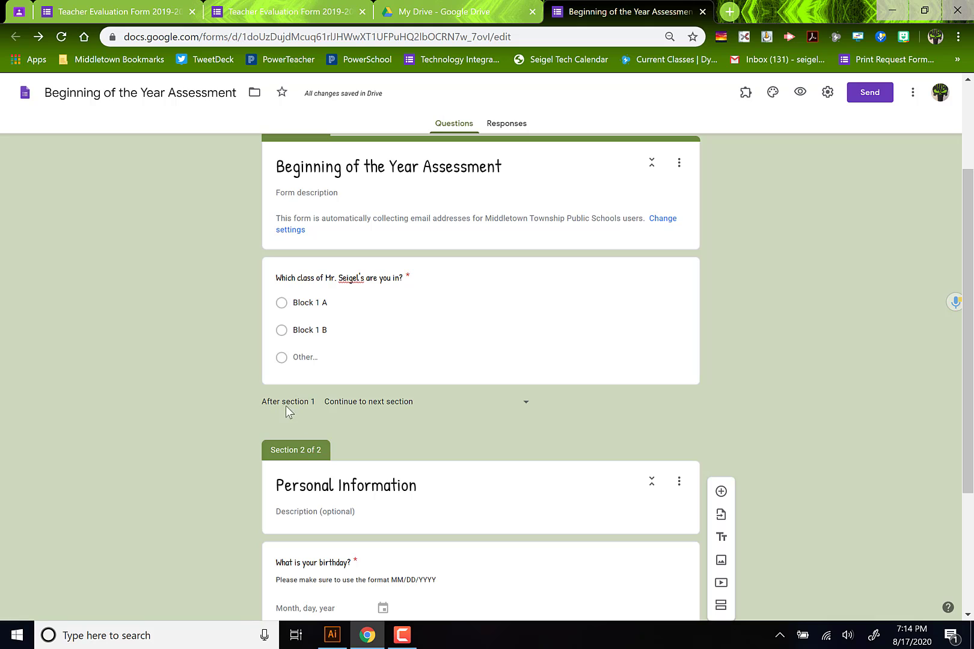
{"action": "left_click", "coordinate": [415, 409]}
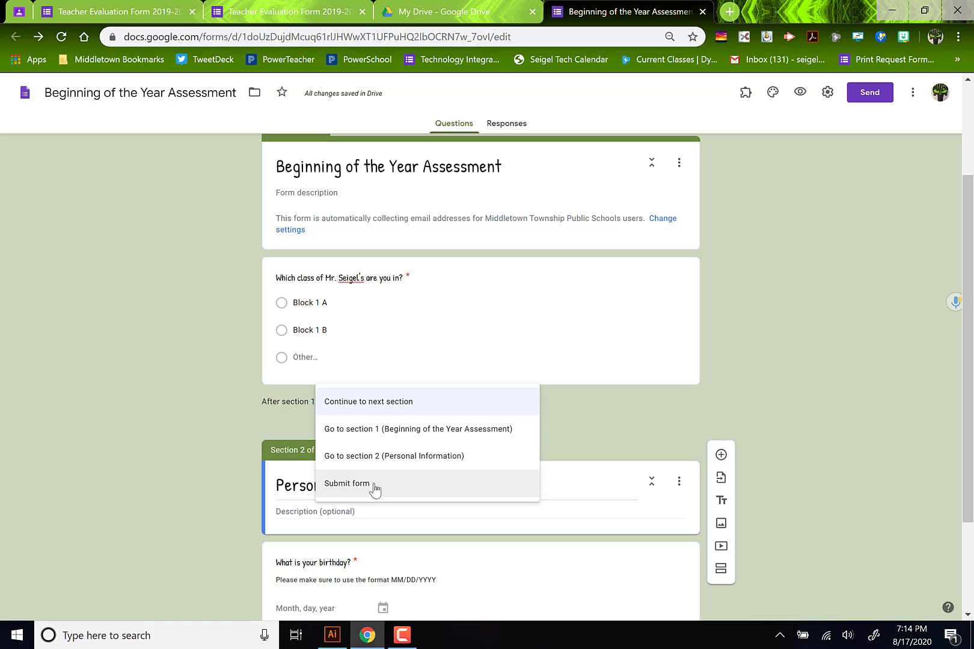
{"action": "left_click", "coordinate": [784, 413]}
- Add a third section titled "School Information" after the Personal Information header and insert a blank question in it
{"action": "scroll", "coordinate": [784, 413], "scroll_direction": "down", "scroll_amount": 2}
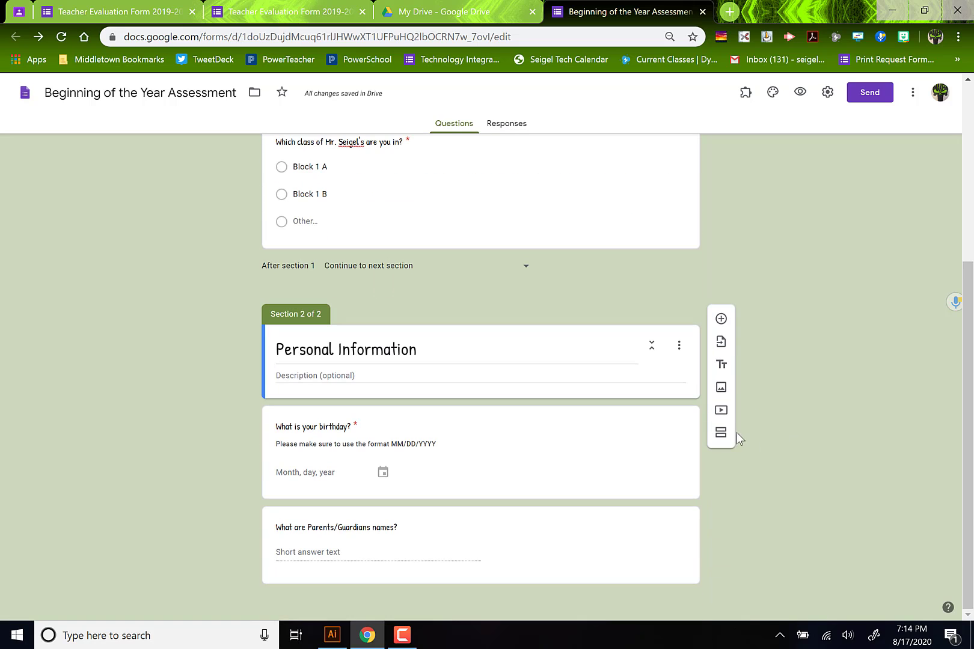
{"action": "left_click", "coordinate": [721, 432]}
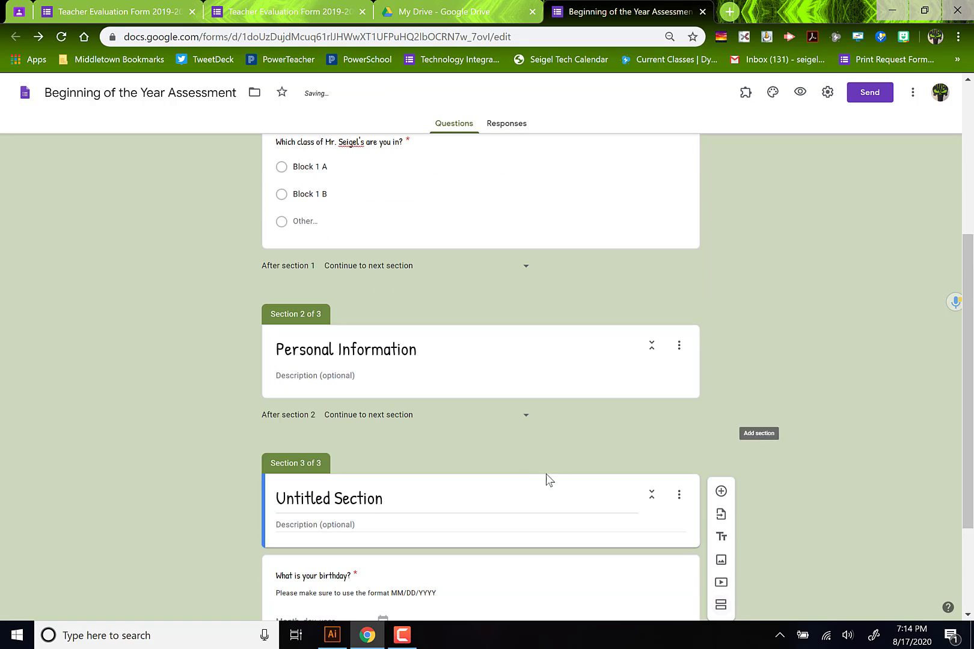
{"action": "left_click", "coordinate": [399, 495]}
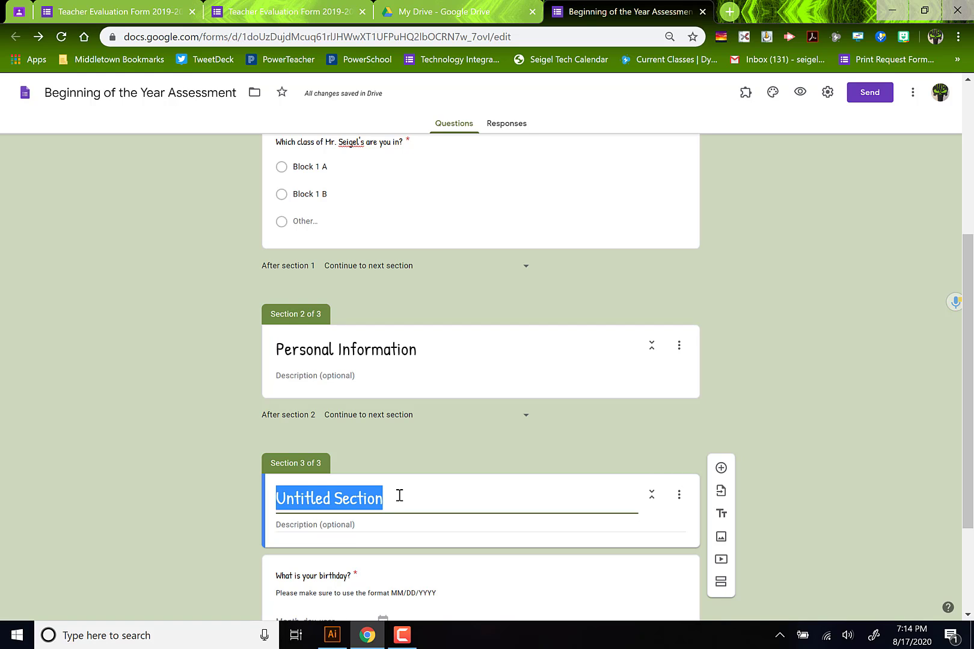
{"action": "type", "text": "Sch"}
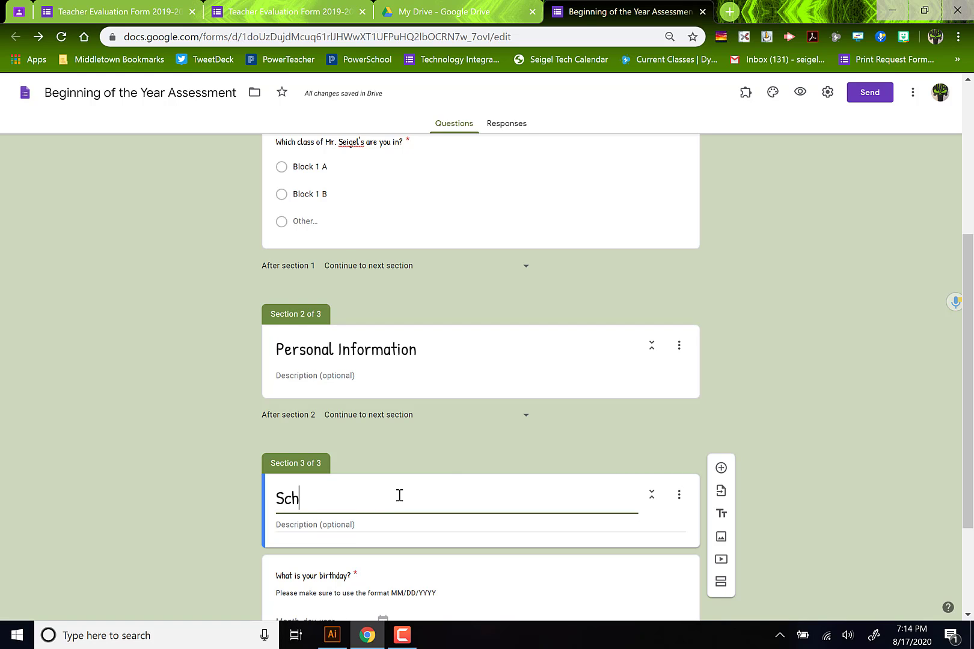
{"action": "type", "text": "ool Information"}
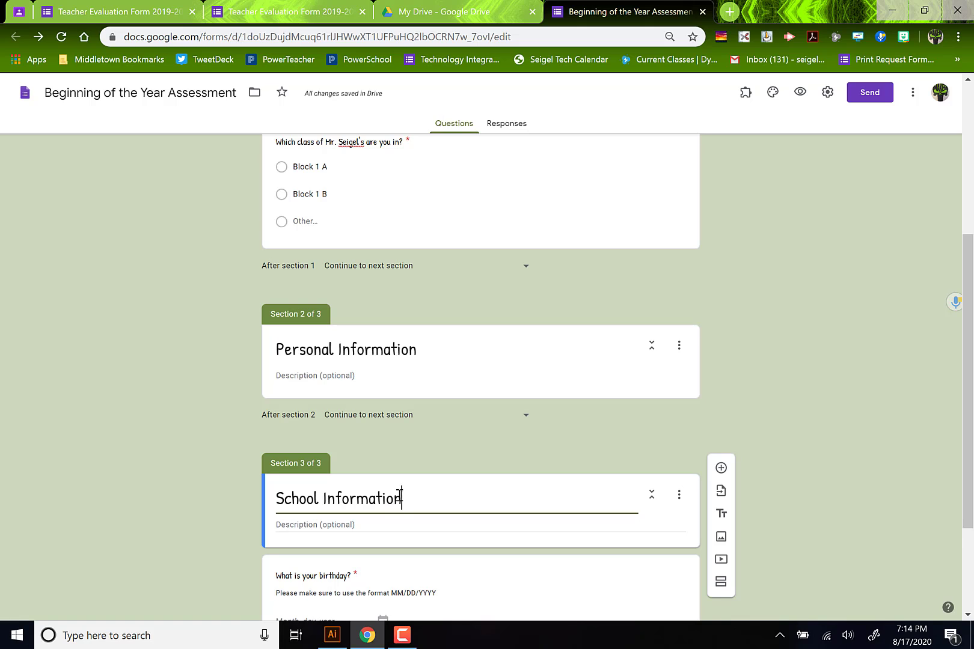
{"action": "left_click", "coordinate": [666, 546]}
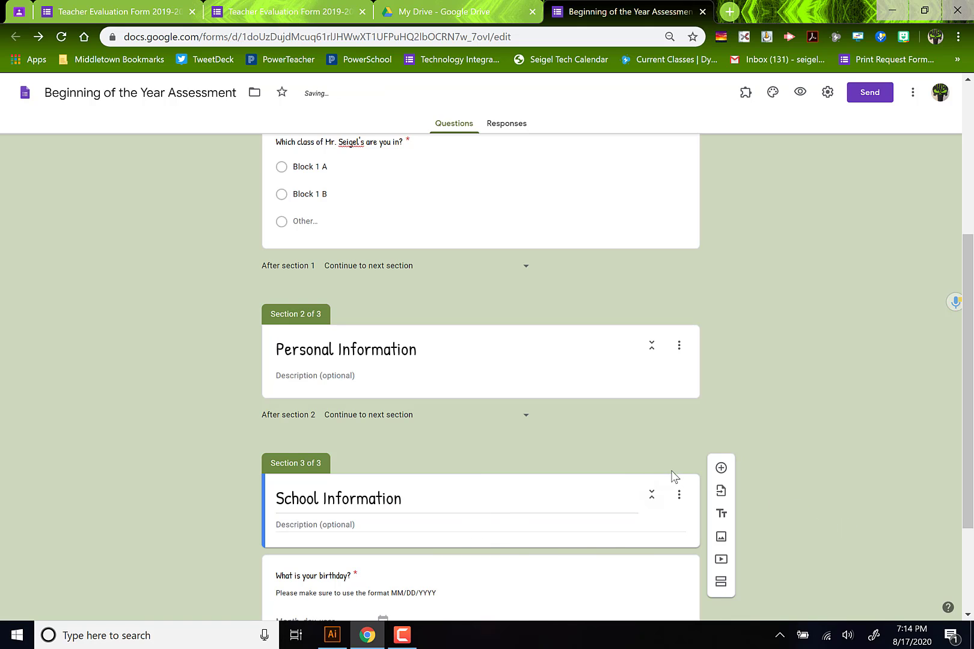
{"action": "left_click", "coordinate": [720, 468]}
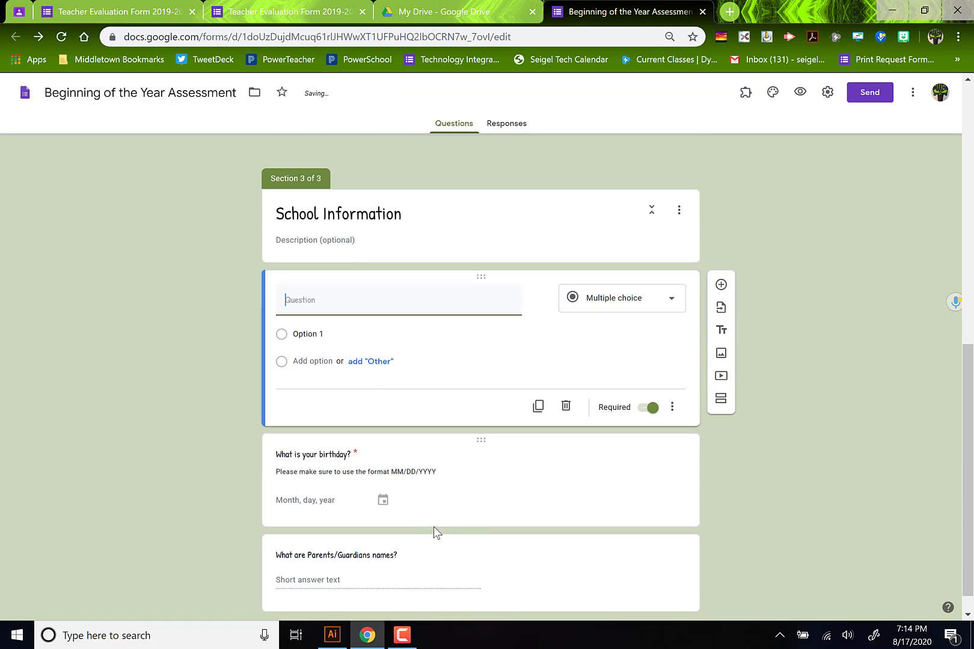
- Move the birthday and Parents/Guardians names questions from School Information back into the Personal Information section
{"action": "left_click_drag", "start_coordinate": [478, 442], "coordinate": [487, 250]}
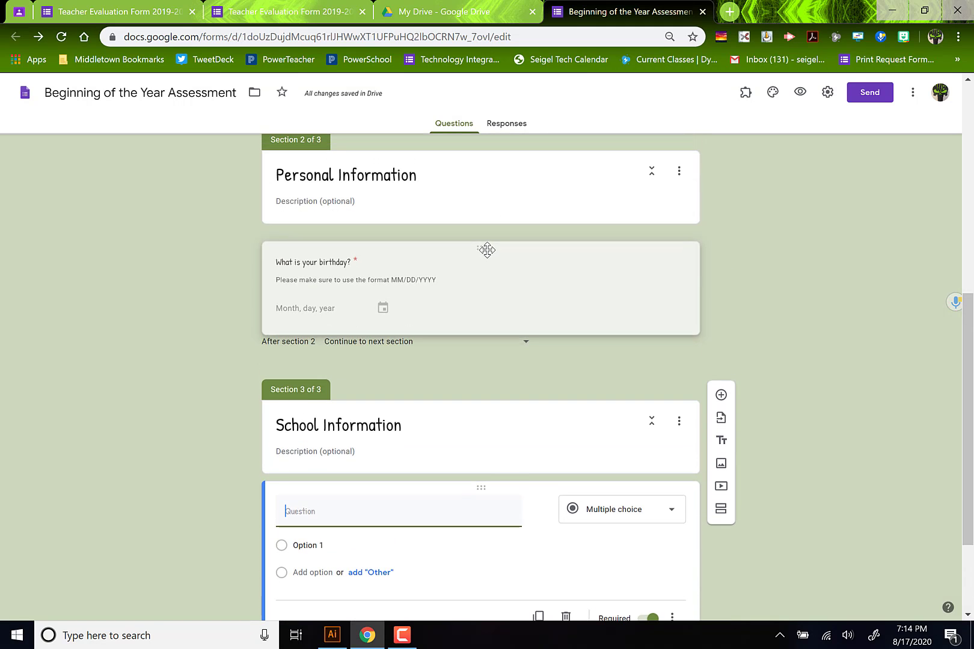
{"action": "scroll", "coordinate": [779, 401], "scroll_direction": "down", "scroll_amount": 2}
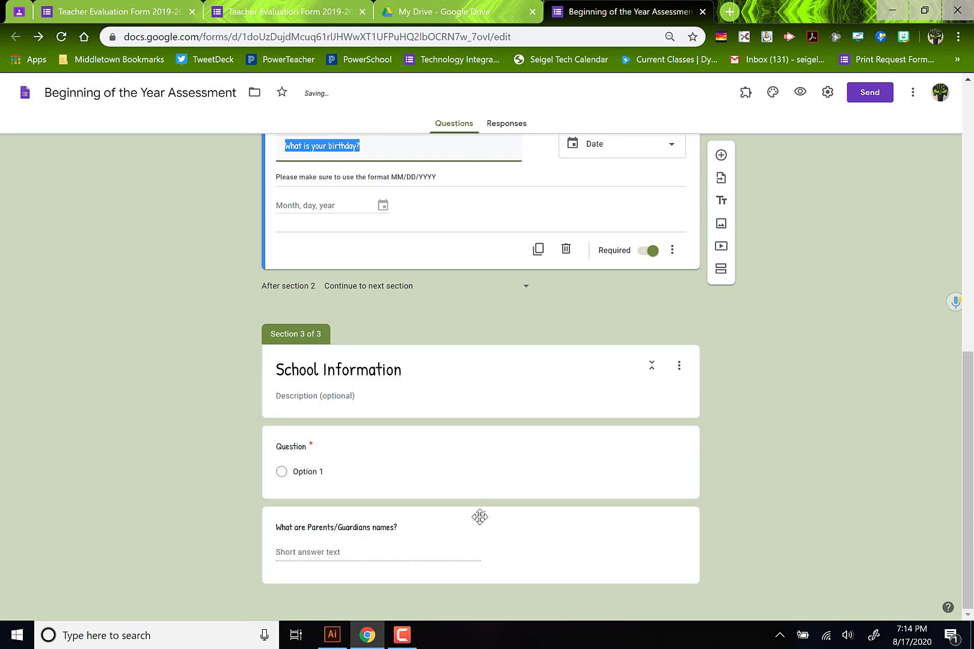
{"action": "left_click_drag", "start_coordinate": [479, 516], "coordinate": [470, 303]}
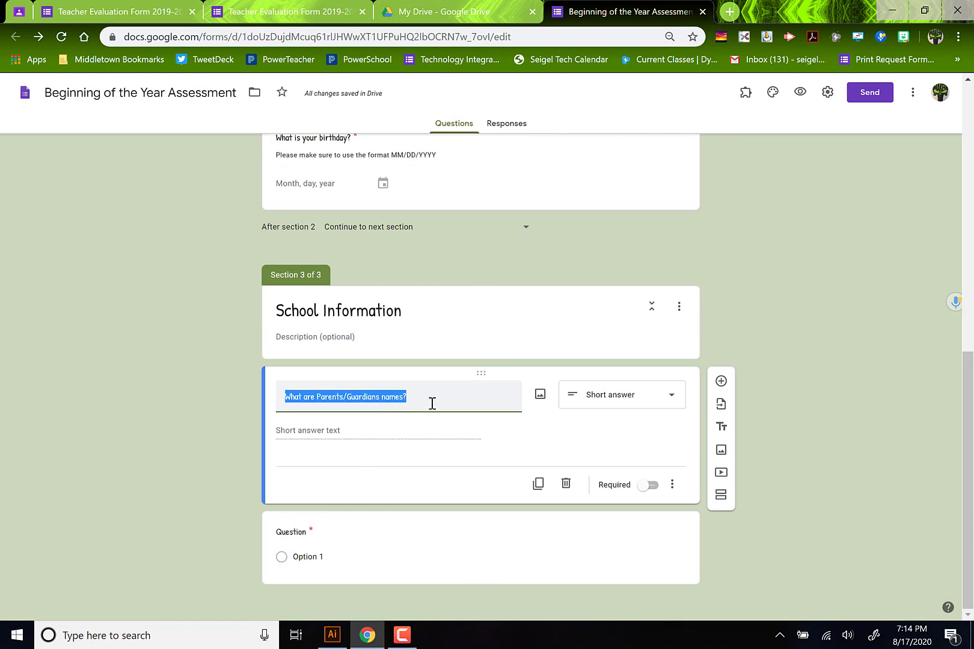
{"action": "left_click_drag", "start_coordinate": [479, 377], "coordinate": [507, 286]}
{"action": "scroll", "coordinate": [577, 453], "scroll_direction": "down", "scroll_amount": 2}
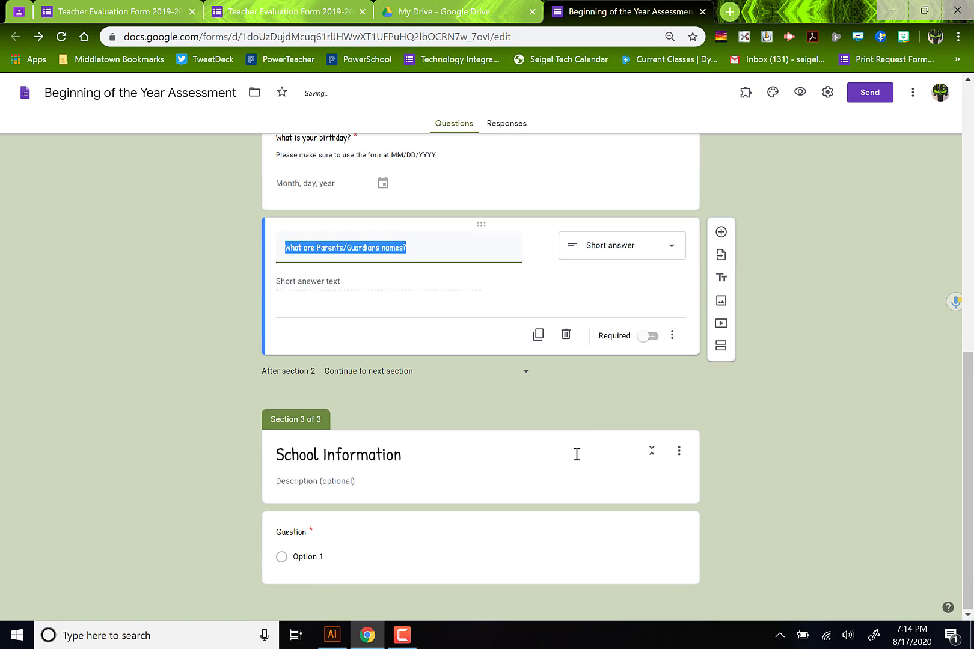
- Enter "What are your favorite subjects in school?" as the title of the blank question in the School Information section
{"action": "left_click", "coordinate": [304, 539]}
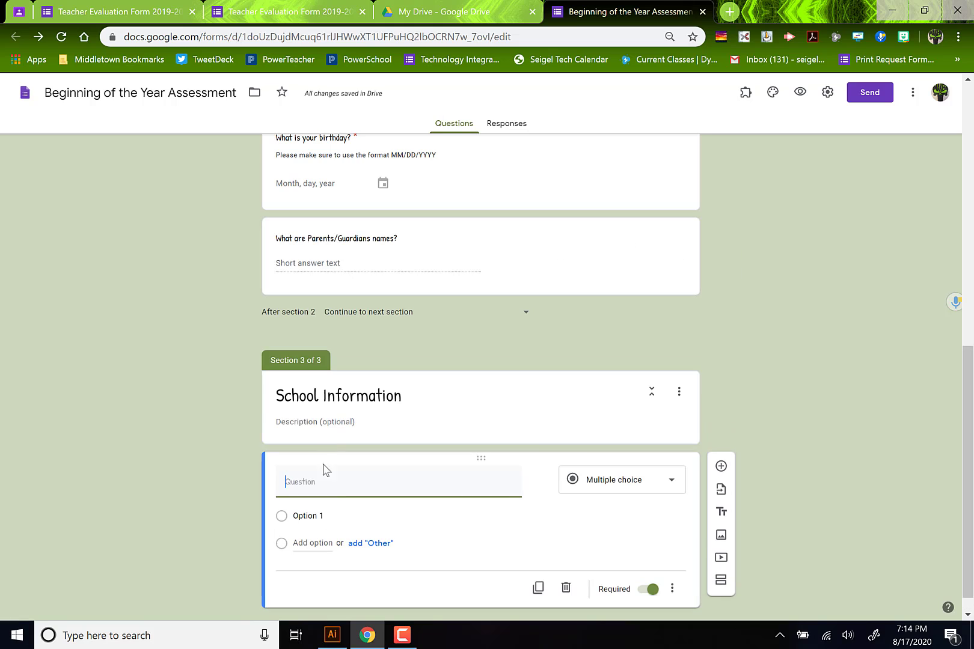
{"action": "type", "text": "What i"}
{"action": "key", "text": "BackSpace"}
{"action": "key", "text": "BackSpace"}
{"action": "key", "text": "BackSpace"}
{"action": "key", "text": "BackSpace"}
{"action": "key", "text": "BackSpace"}
{"action": "key", "text": "BackSpace"}
{"action": "key", "text": "BackSpace"}
{"action": "key", "text": "BackSpace"}
{"action": "key", "text": "BackSpace"}
{"action": "key", "text": "BackSpace"}
{"action": "key", "text": "BackSpace"}
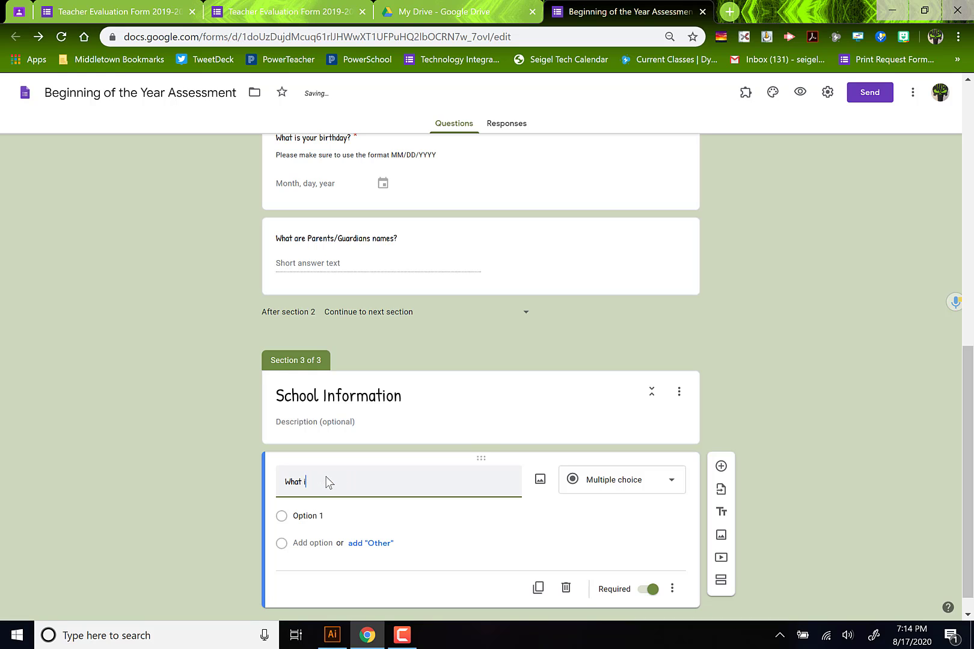
{"action": "type", "text": "are"}
{"action": "key", "text": "BackSpace"}
{"action": "type", "text": "are"}
{"action": "type", "text": " your favori"}
{"action": "type", "text": "te subjects in sscho"}
{"action": "type", "text": "chool?"}
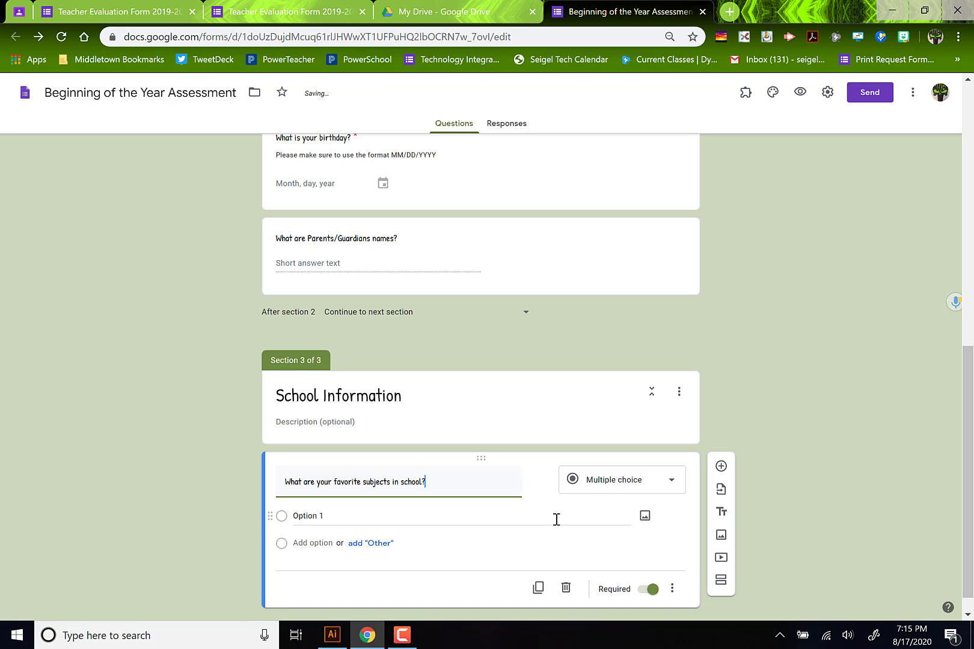
- Make the favorite subjects question Checkboxes with the options Science, Technology, Math, English, French and Other
{"action": "left_click", "coordinate": [644, 490]}
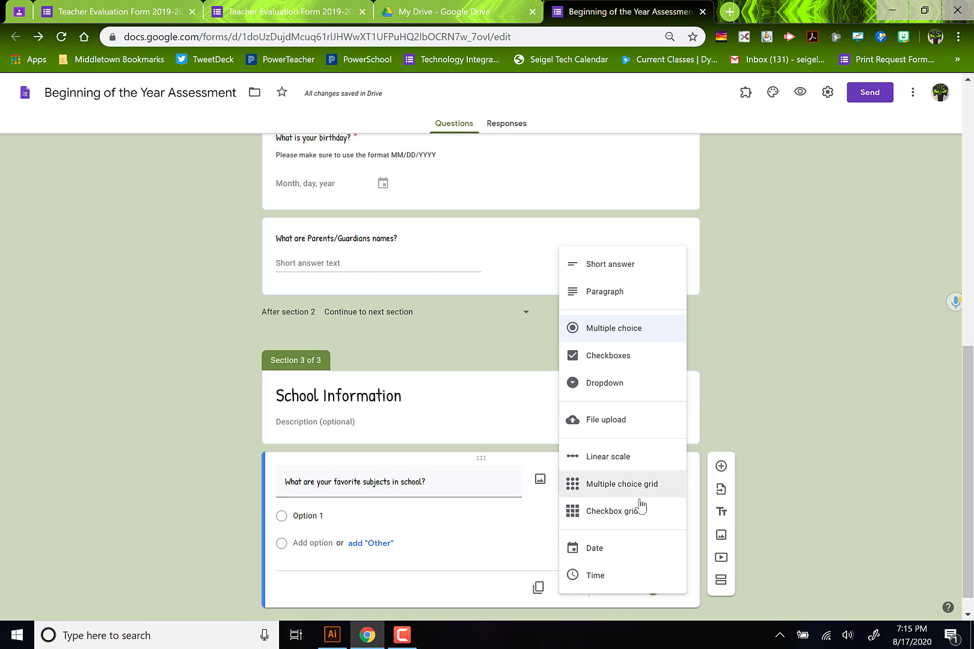
{"action": "left_click", "coordinate": [616, 355]}
{"action": "left_click", "coordinate": [335, 512]}
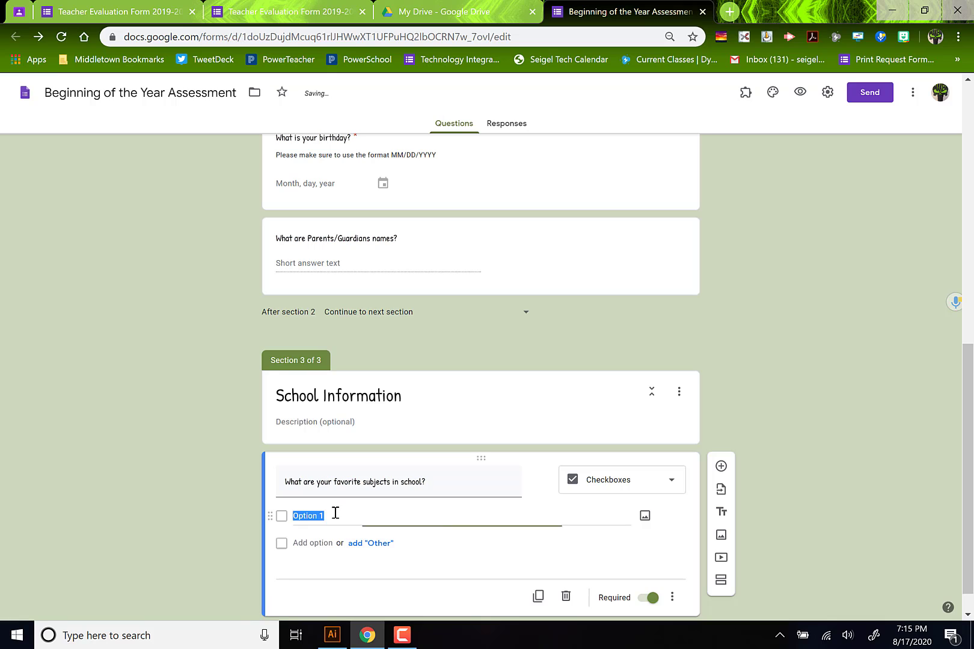
{"action": "type", "text": "Science"}
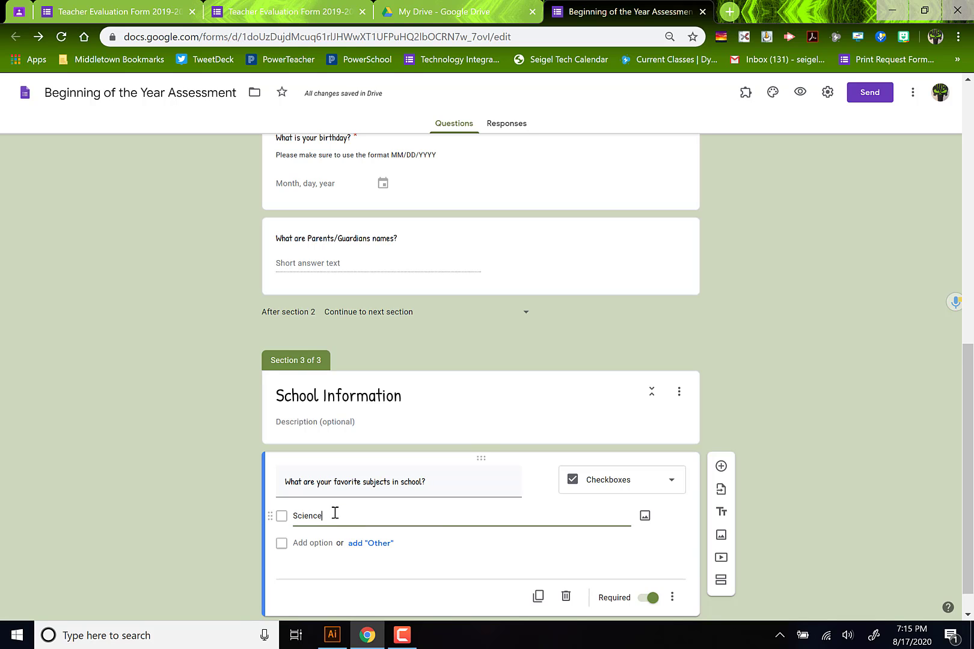
{"action": "key", "text": "Return"}
{"action": "type", "text": "Technology"}
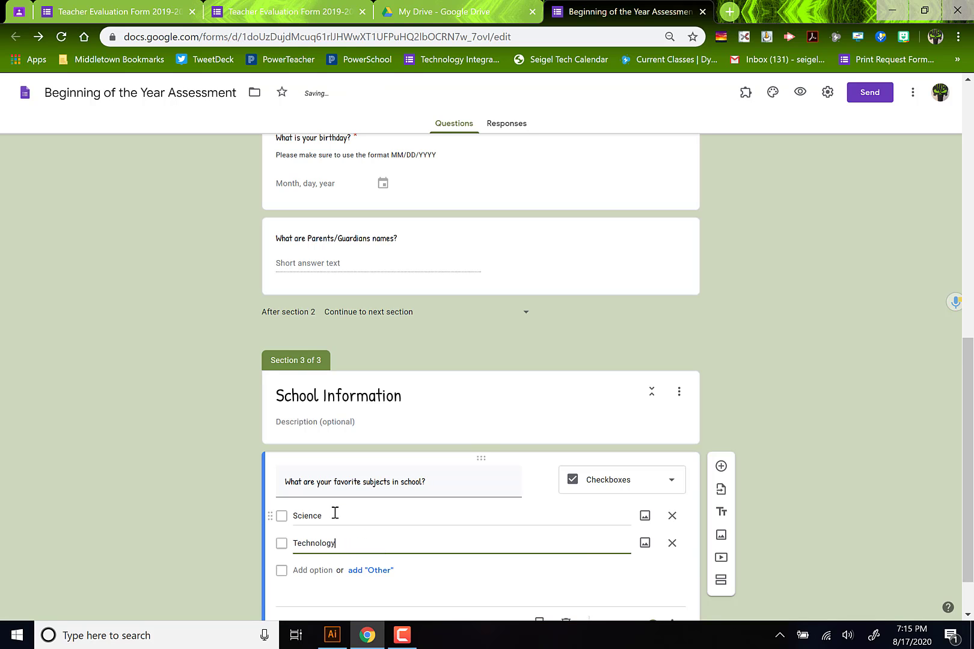
{"action": "key", "text": "Return"}
{"action": "type", "text": "Math"}
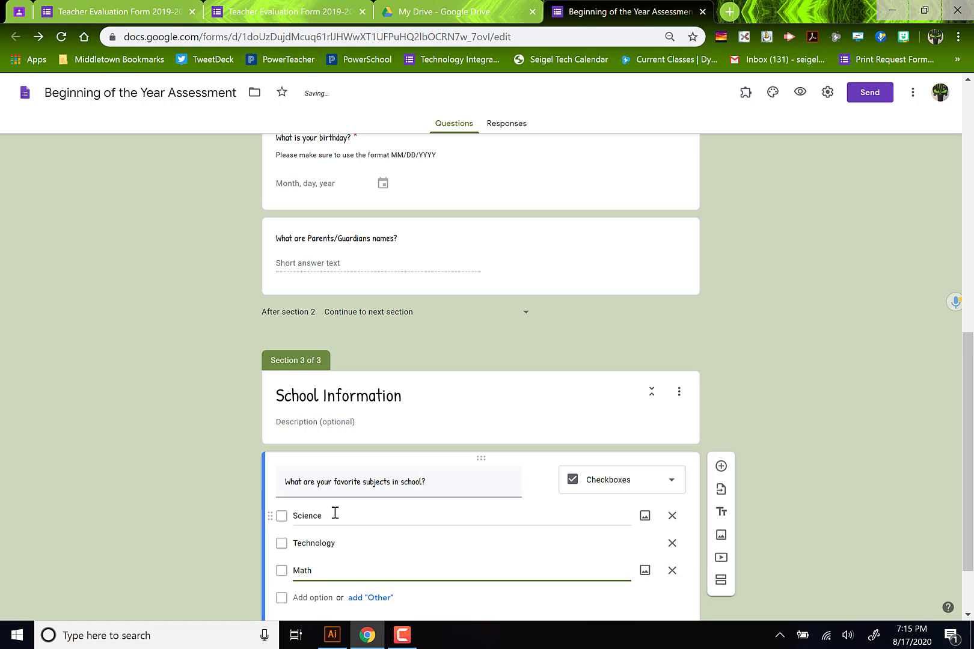
{"action": "key", "text": "Return"}
{"action": "type", "text": "English"}
{"action": "key", "text": "Return"}
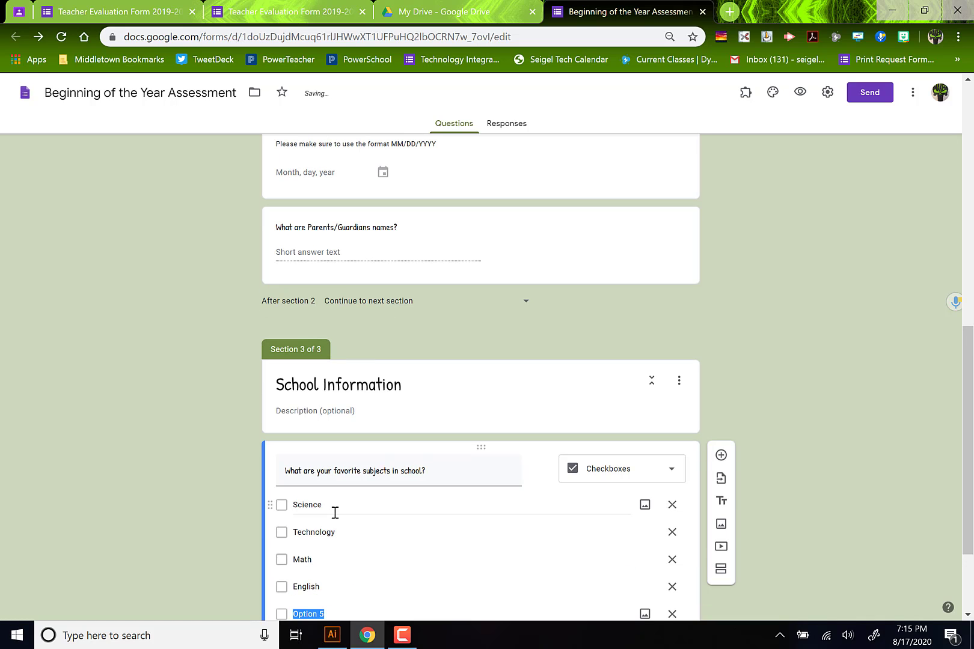
{"action": "type", "text": "French"}
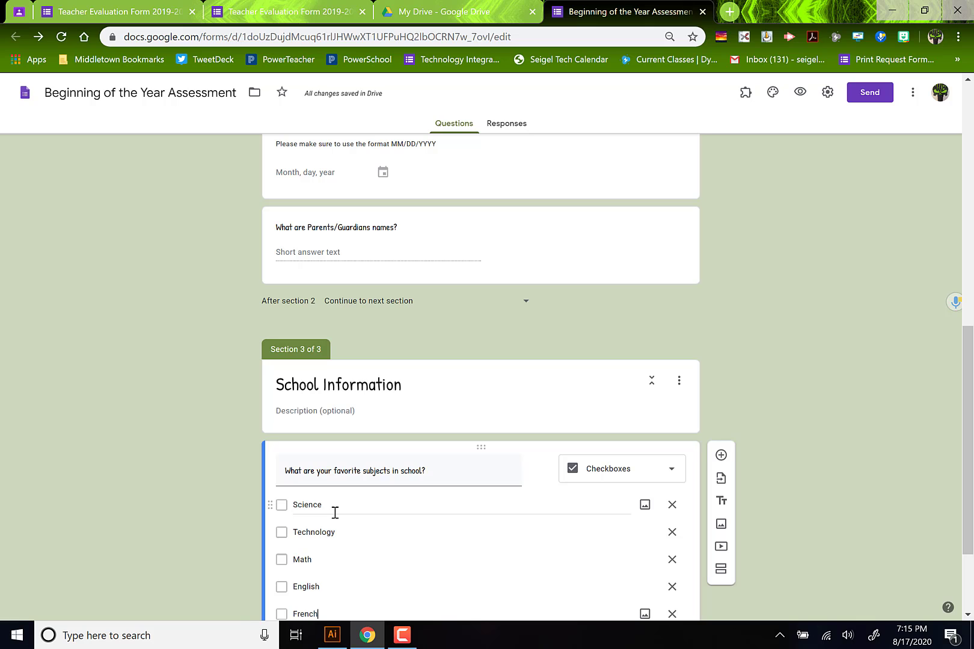
{"action": "scroll", "coordinate": [739, 545], "scroll_direction": "down", "scroll_amount": 2}
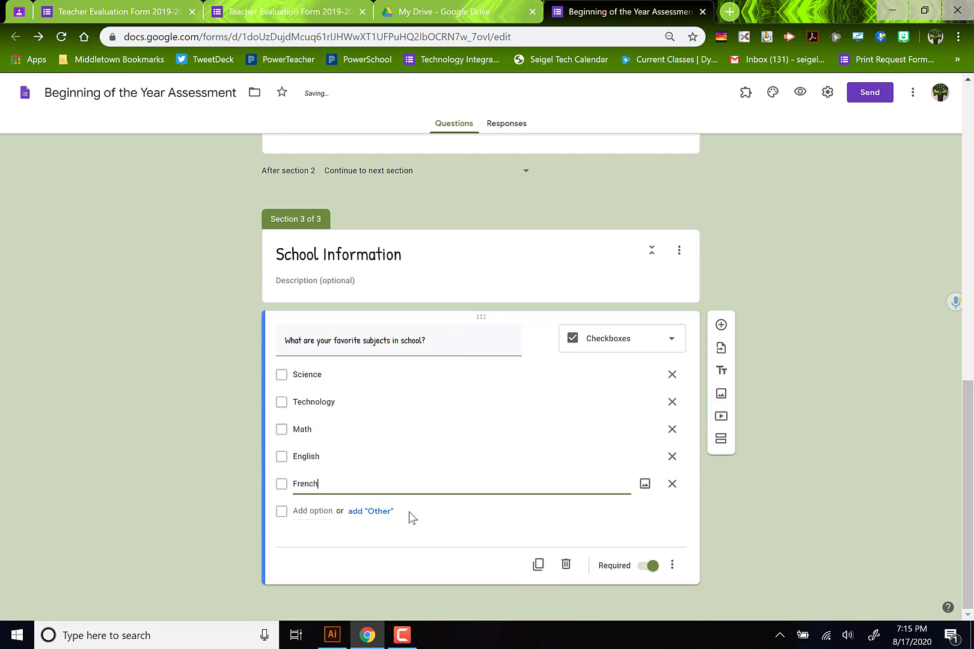
{"action": "left_click", "coordinate": [376, 511]}
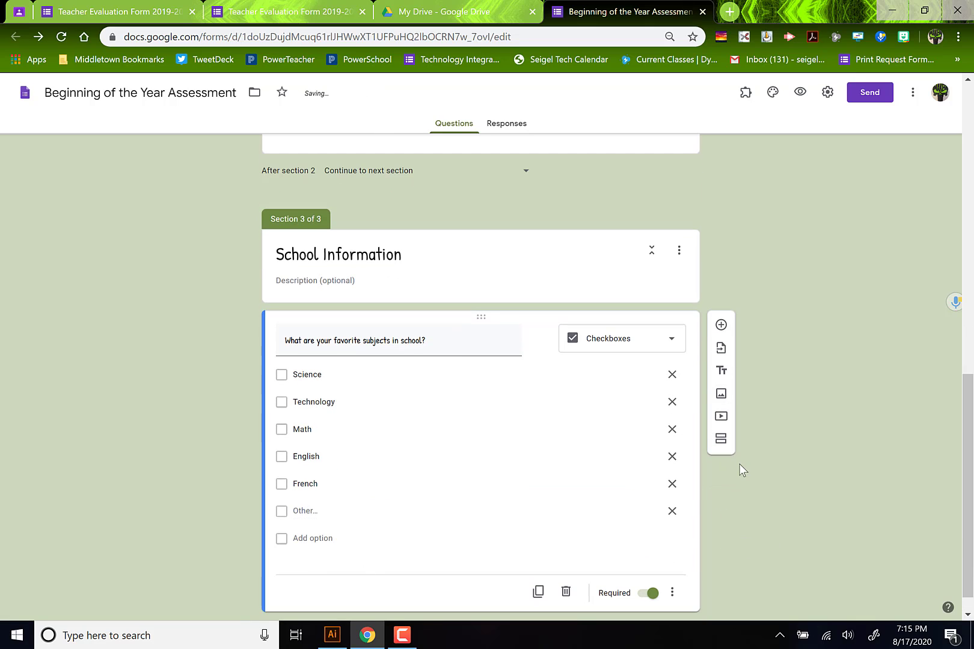
- Set the form's routing after section 2 (Personal Information) to Submit form
{"action": "scroll", "coordinate": [715, 467], "scroll_direction": "up", "scroll_amount": 10}
{"action": "scroll", "coordinate": [421, 421], "scroll_direction": "down", "scroll_amount": 3}
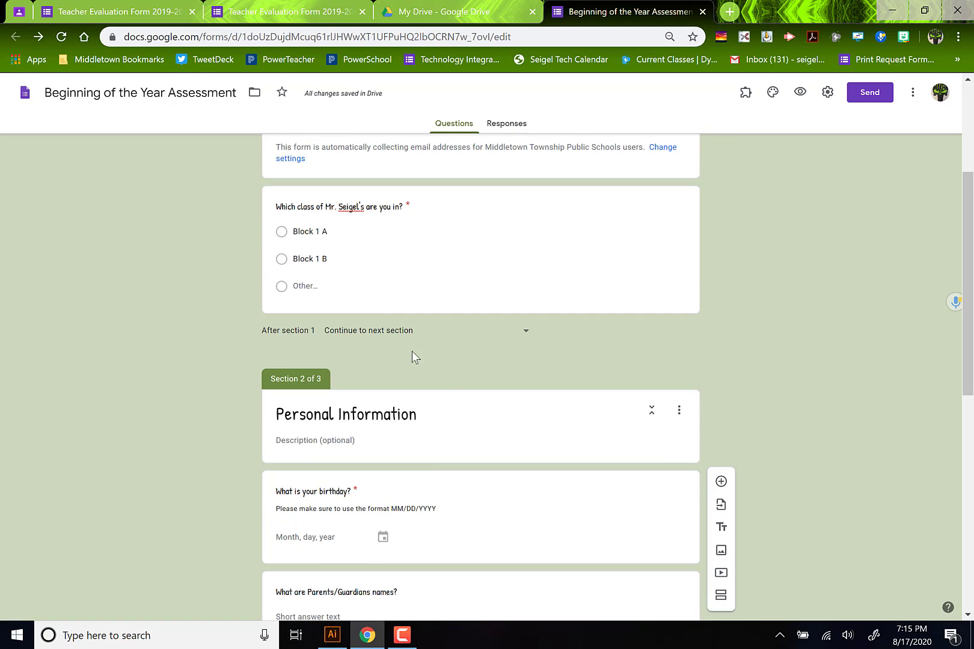
{"action": "scroll", "coordinate": [421, 372], "scroll_direction": "down", "scroll_amount": 4}
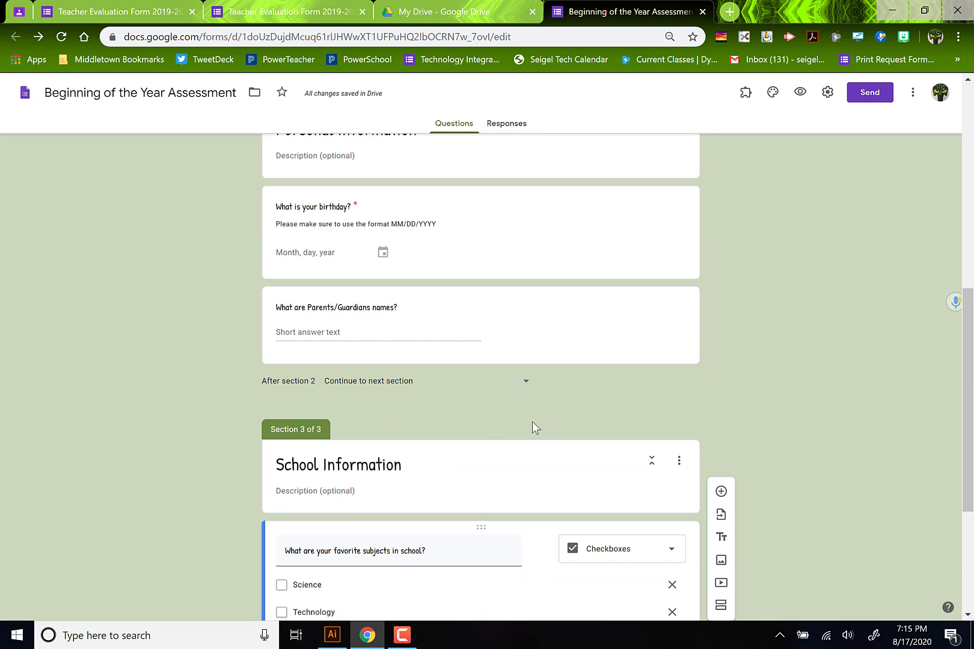
{"action": "scroll", "coordinate": [532, 428], "scroll_direction": "down", "scroll_amount": 4}
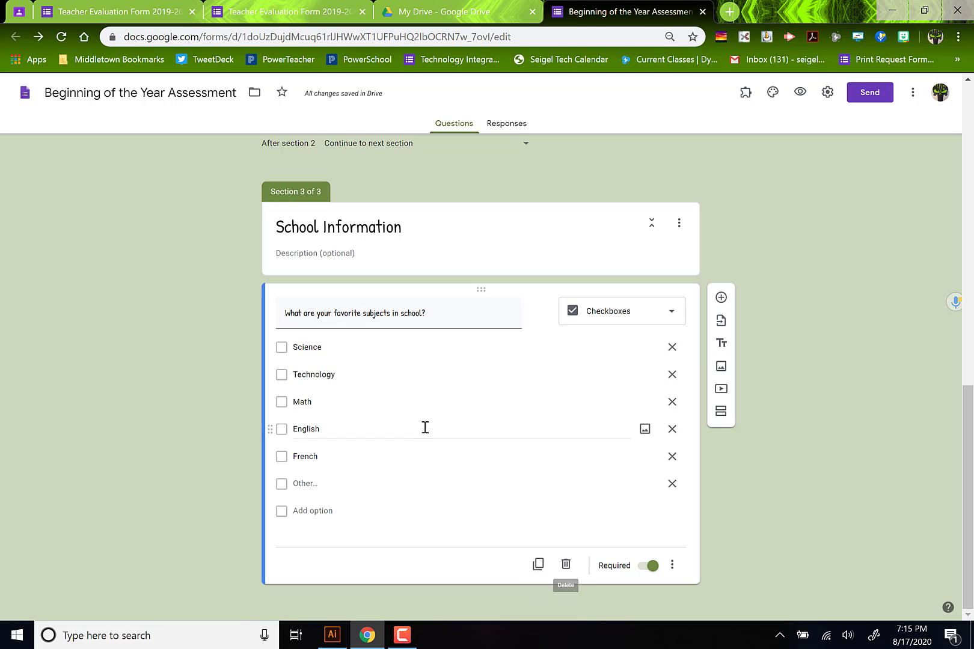
{"action": "scroll", "coordinate": [425, 427], "scroll_direction": "up", "scroll_amount": 6}
{"action": "scroll", "coordinate": [427, 430], "scroll_direction": "down", "scroll_amount": 2}
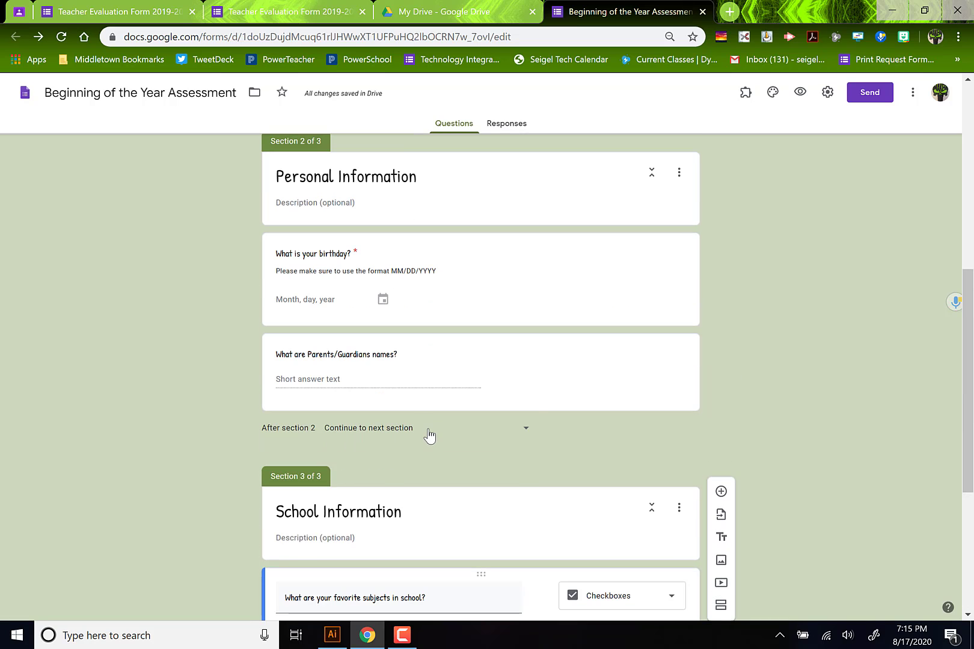
{"action": "left_click", "coordinate": [425, 429]}
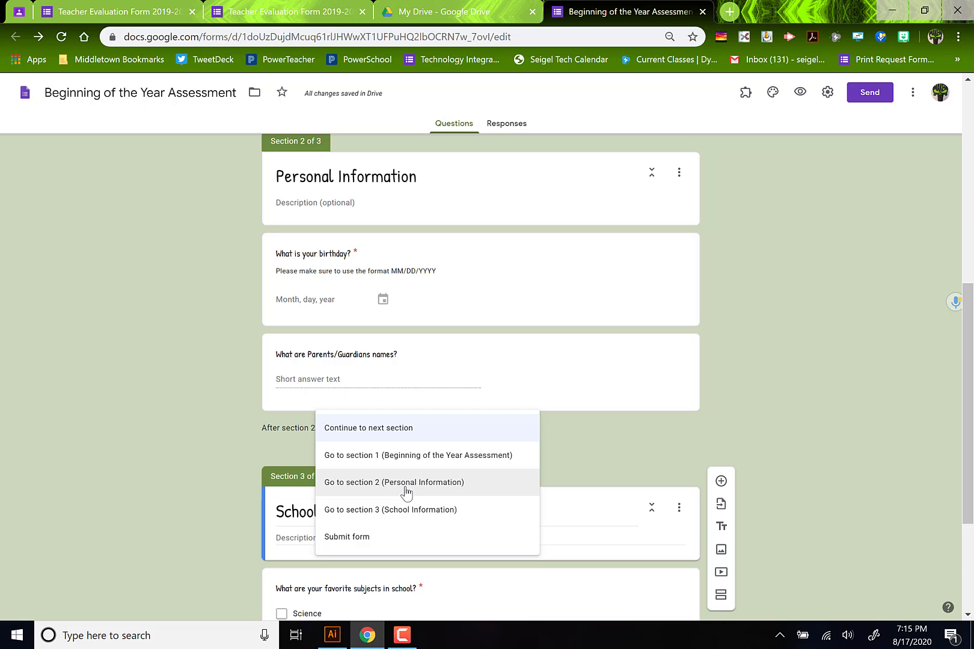
{"action": "left_click", "coordinate": [381, 537]}
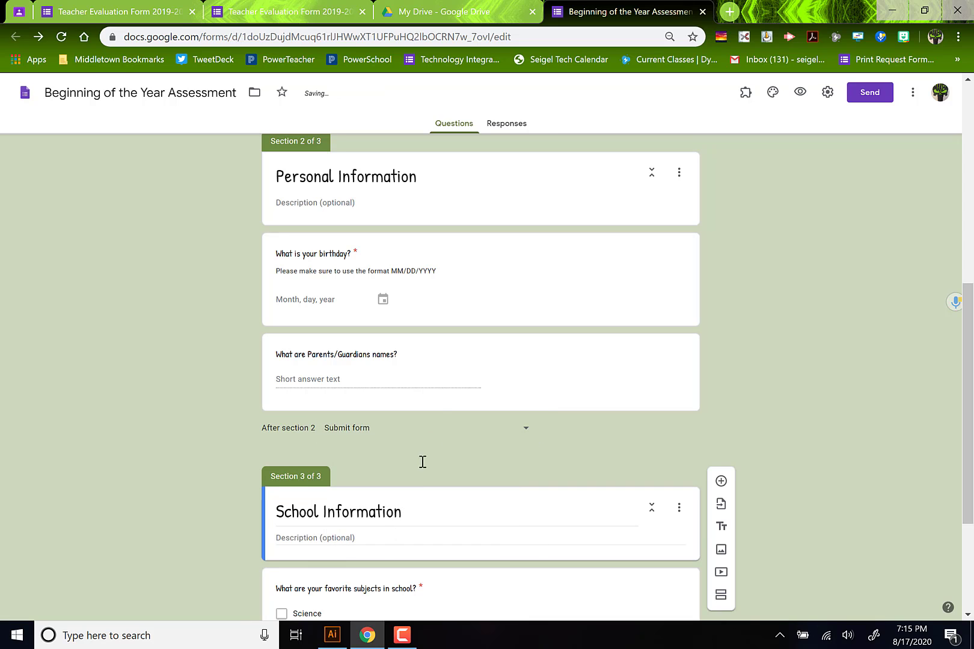
- Set the form's routing after section 1 to Go to section 3 (School Information)
{"action": "scroll", "coordinate": [427, 452], "scroll_direction": "up", "scroll_amount": 5}
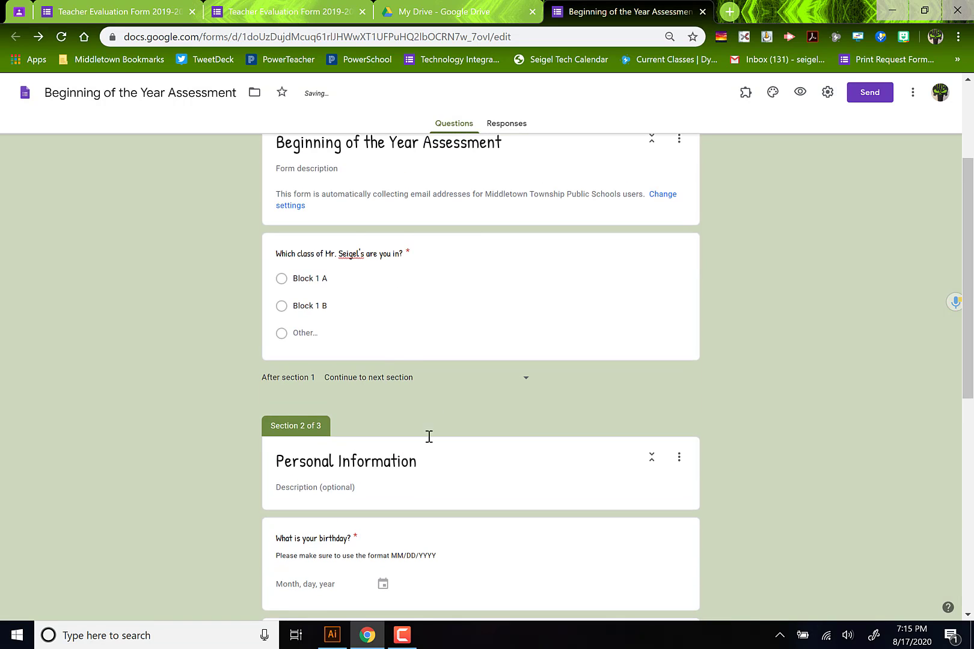
{"action": "left_click", "coordinate": [383, 378]}
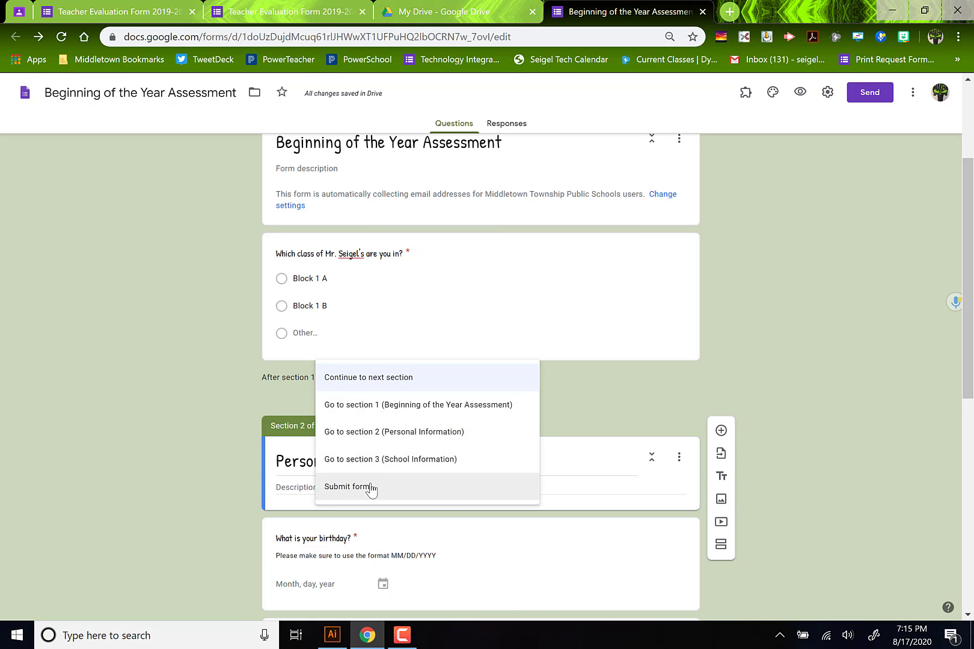
{"action": "left_click", "coordinate": [375, 461]}
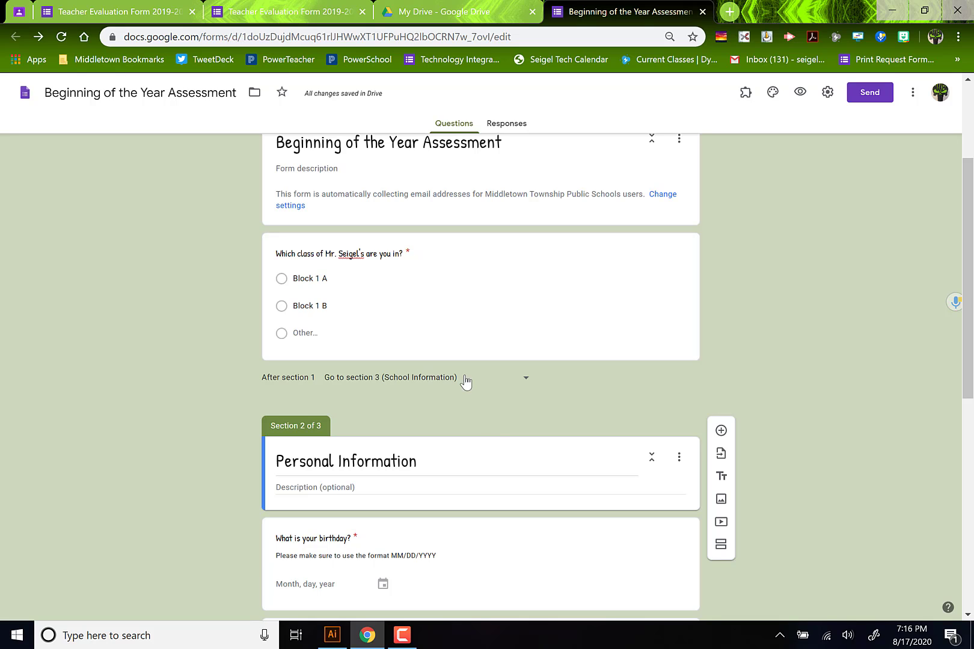
- Return the routing after both section 1 and section 2 to Continue to next section
{"action": "left_click", "coordinate": [421, 378]}
{"action": "left_click", "coordinate": [395, 302]}
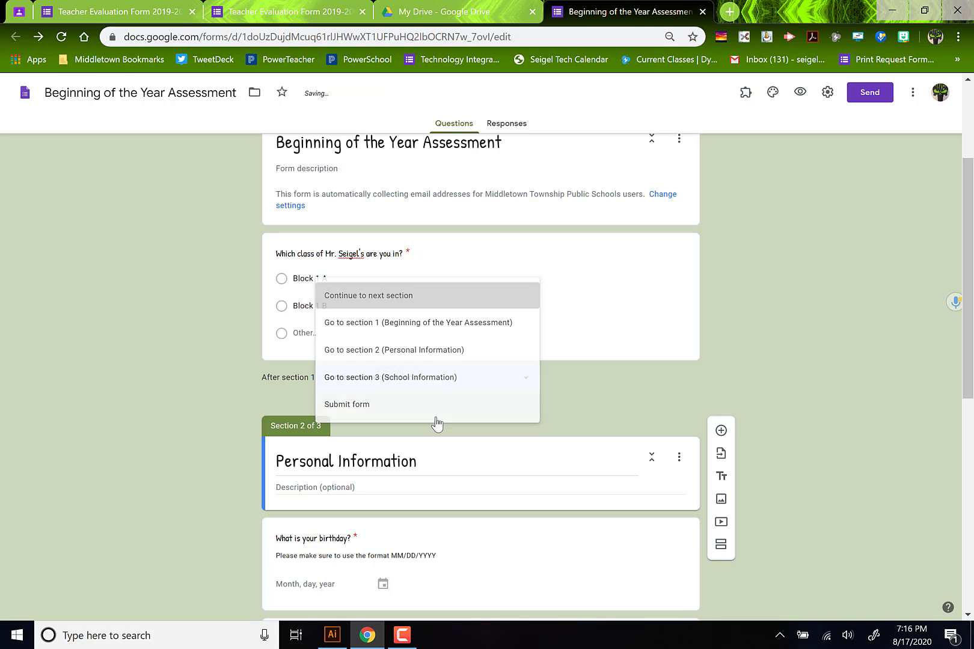
{"action": "scroll", "coordinate": [458, 409], "scroll_direction": "down", "scroll_amount": 5}
{"action": "left_click", "coordinate": [409, 437]}
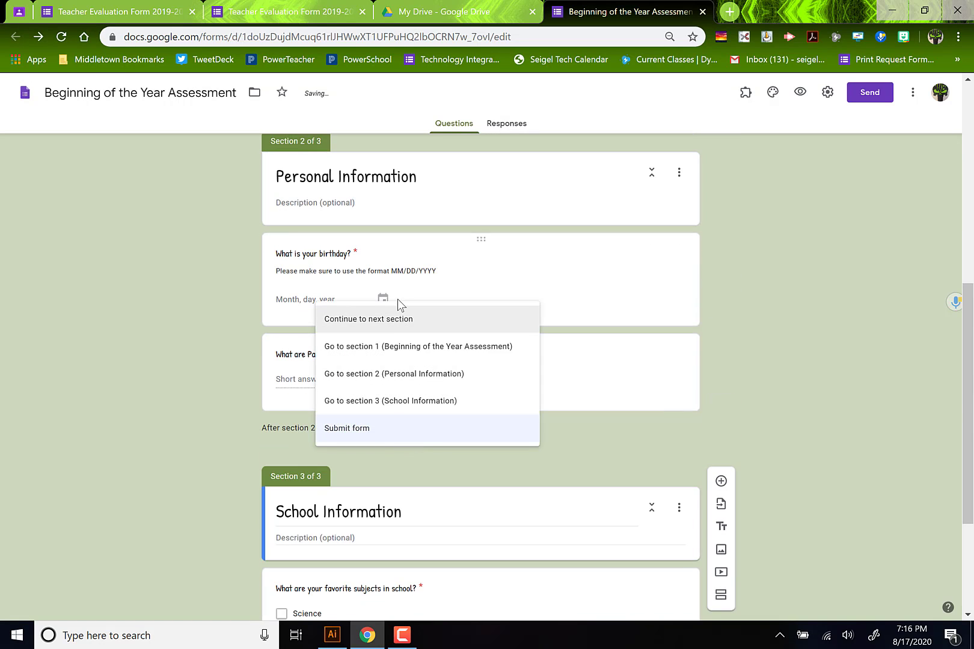
{"action": "left_click", "coordinate": [398, 319]}
- Turn on Go to section based on answer for the class question in section 1 and remove its Other option
{"action": "scroll", "coordinate": [525, 424], "scroll_direction": "up", "scroll_amount": 5}
{"action": "scroll", "coordinate": [524, 420], "scroll_direction": "up", "scroll_amount": 2}
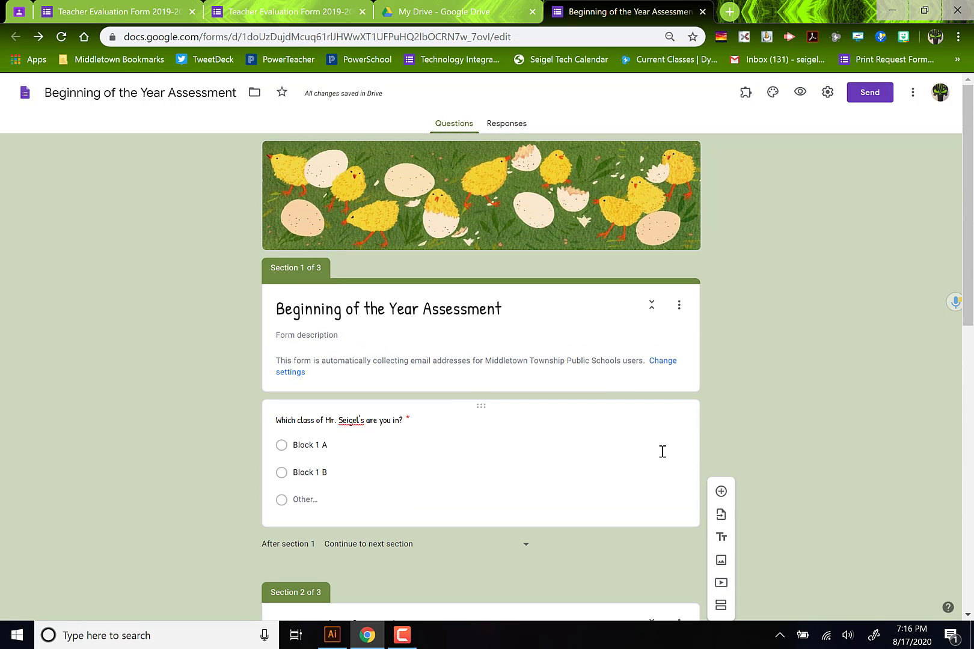
{"action": "scroll", "coordinate": [582, 467], "scroll_direction": "down", "scroll_amount": 3}
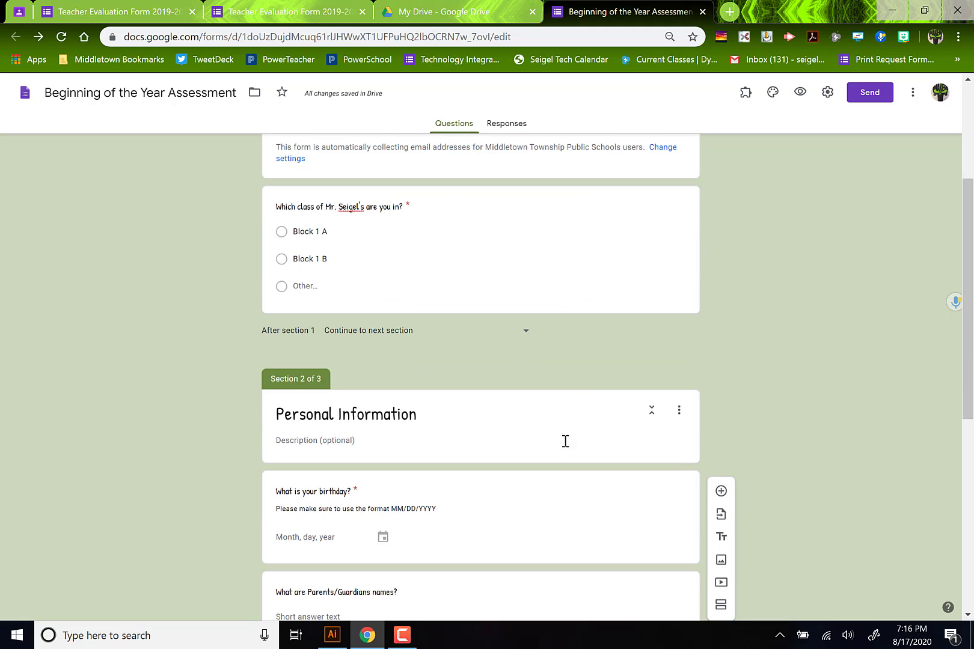
{"action": "left_click", "coordinate": [533, 256]}
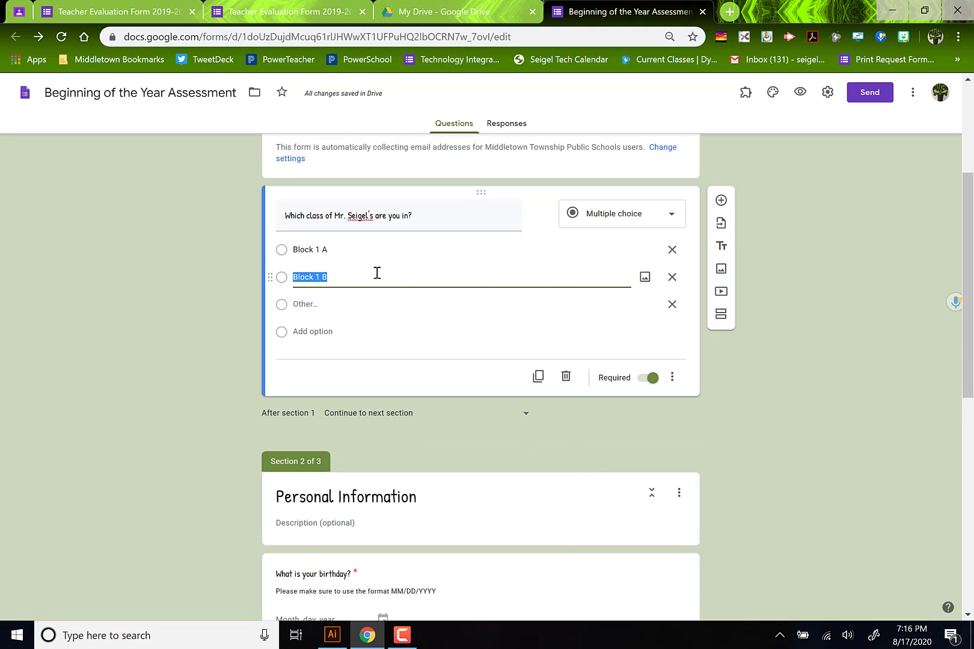
{"action": "left_click", "coordinate": [672, 380]}
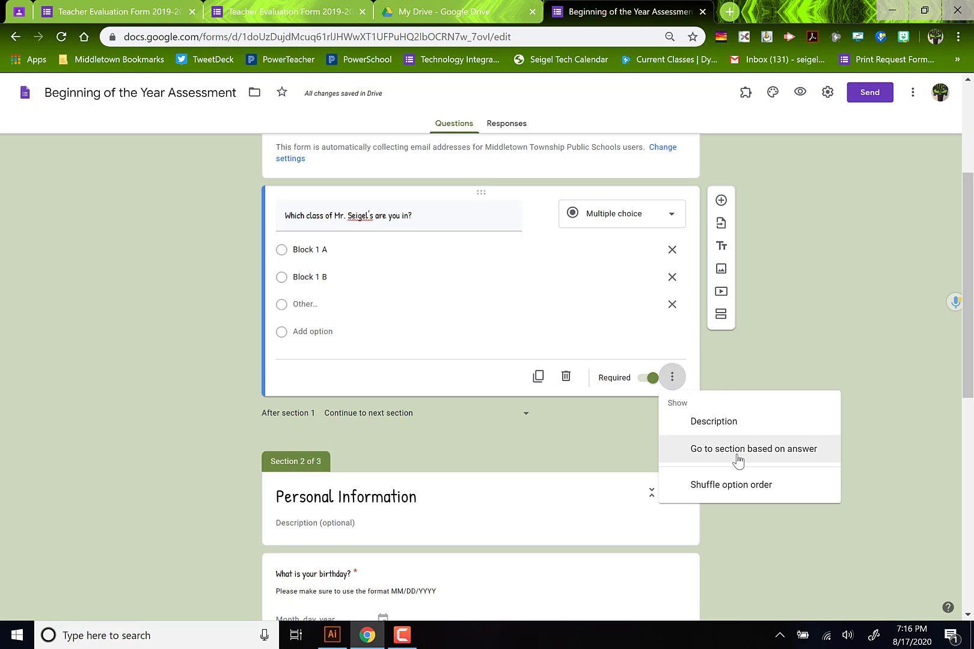
{"action": "left_click", "coordinate": [738, 458]}
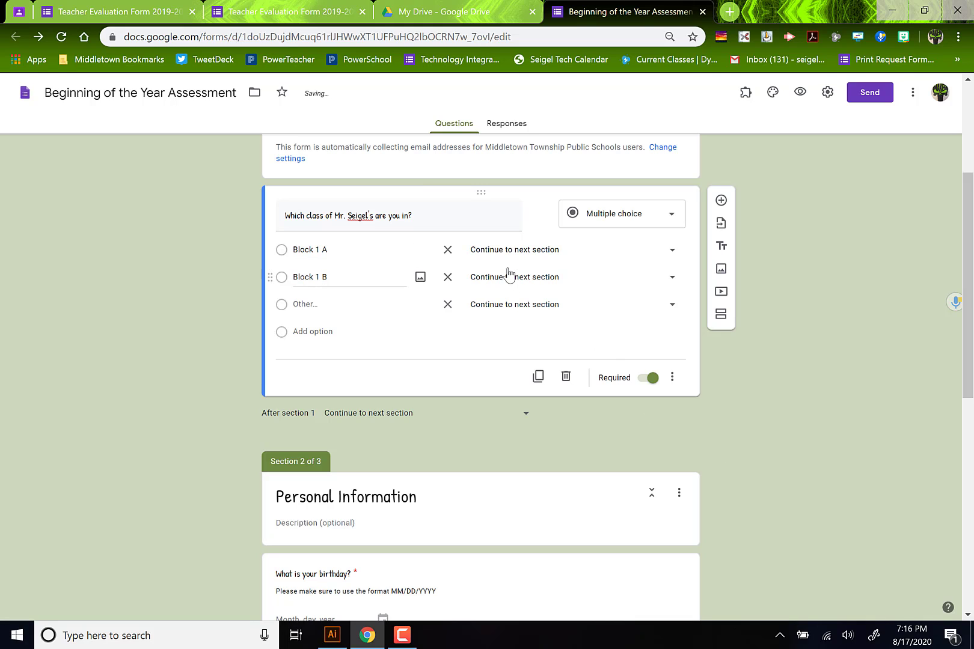
{"action": "left_click", "coordinate": [447, 304]}
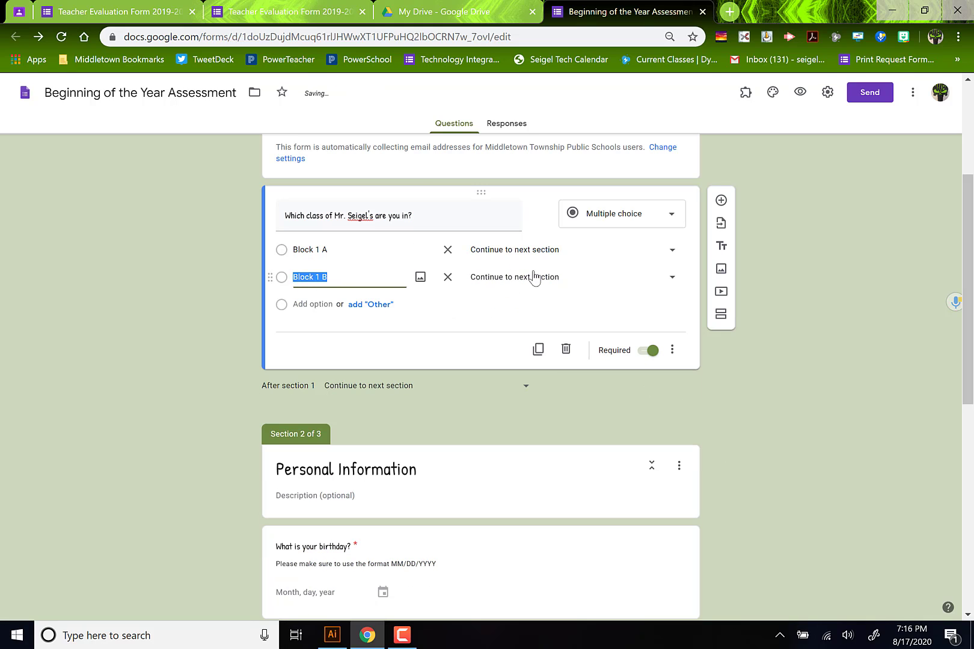
- Route the answer Block 1 A to section 2 (Personal Information) and Block 1 B to section 3 (School Information)
{"action": "left_click", "coordinate": [585, 253]}
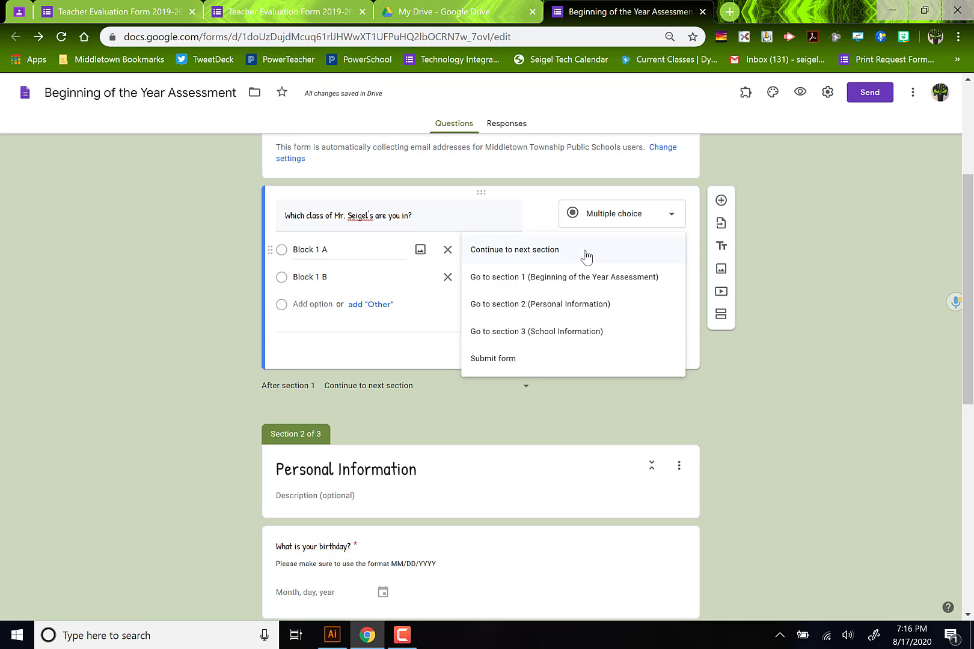
{"action": "left_click", "coordinate": [553, 306]}
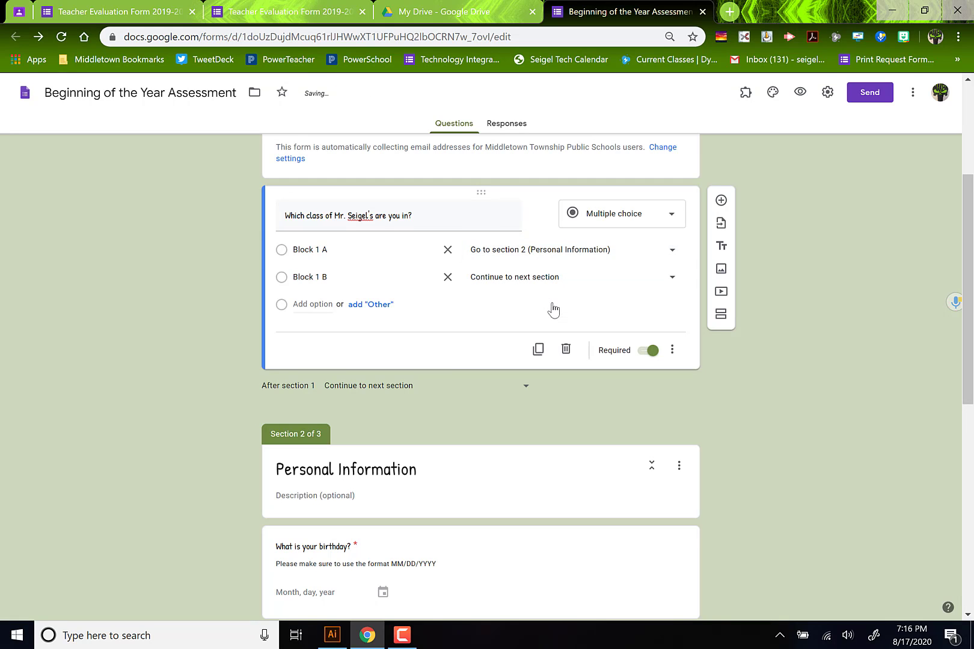
{"action": "left_click", "coordinate": [529, 278]}
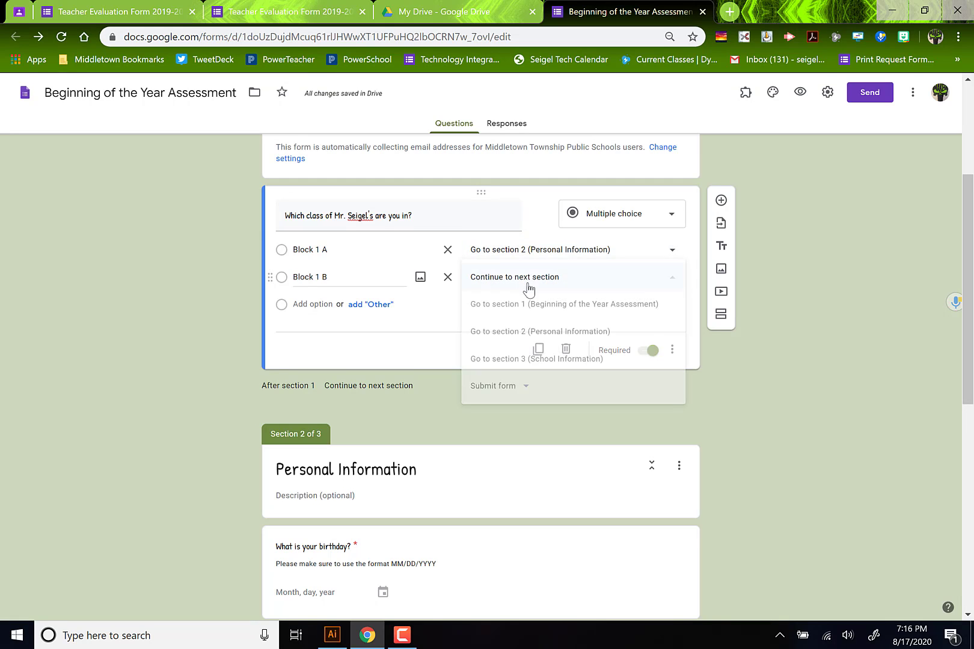
{"action": "left_click", "coordinate": [541, 359]}
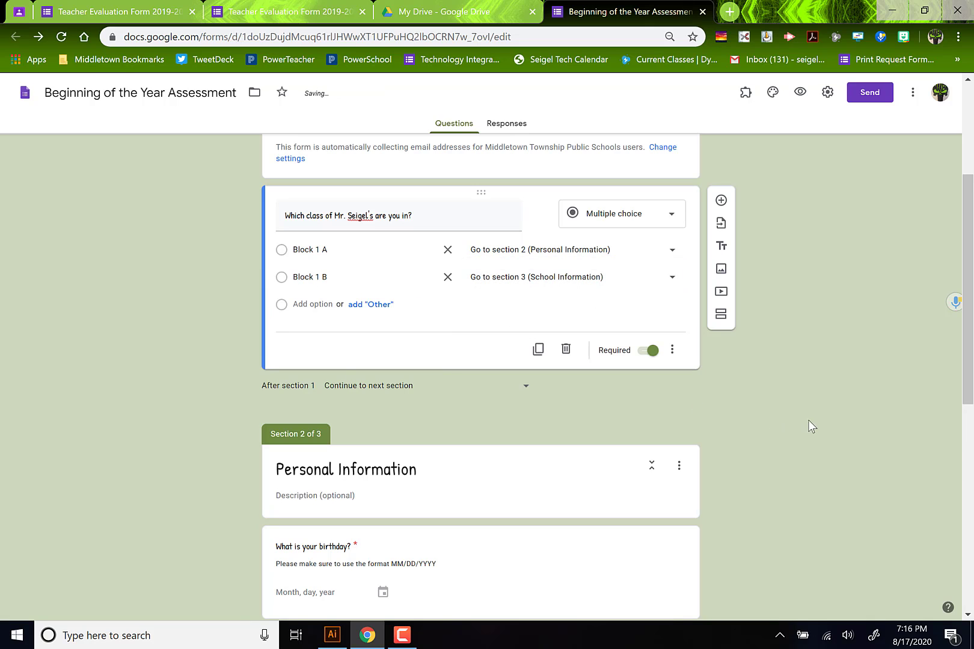
{"action": "scroll", "coordinate": [787, 422], "scroll_direction": "down", "scroll_amount": 7}
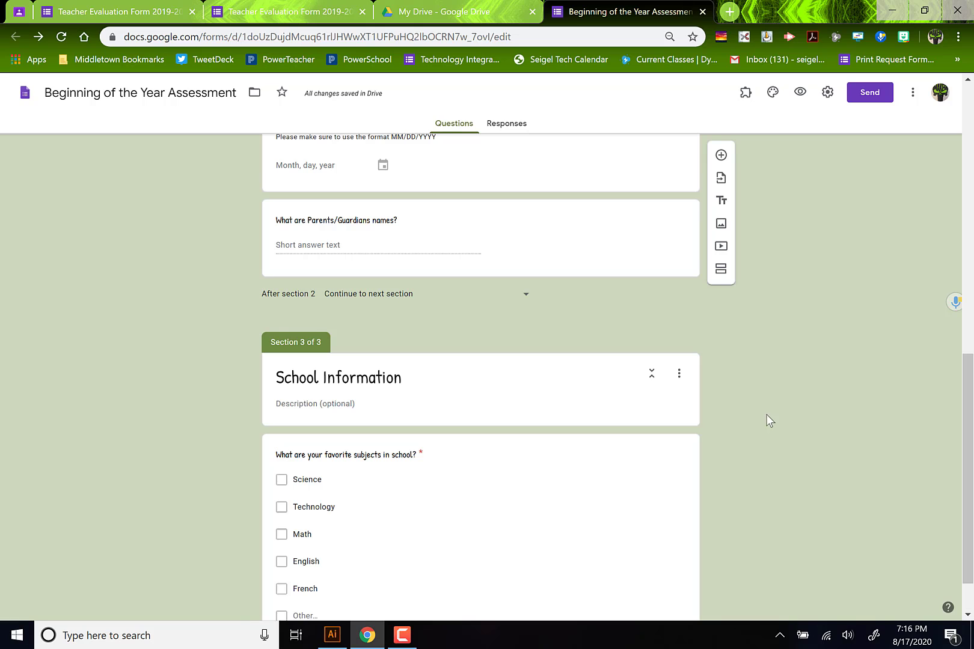
{"action": "scroll", "coordinate": [758, 373], "scroll_direction": "up", "scroll_amount": 10}
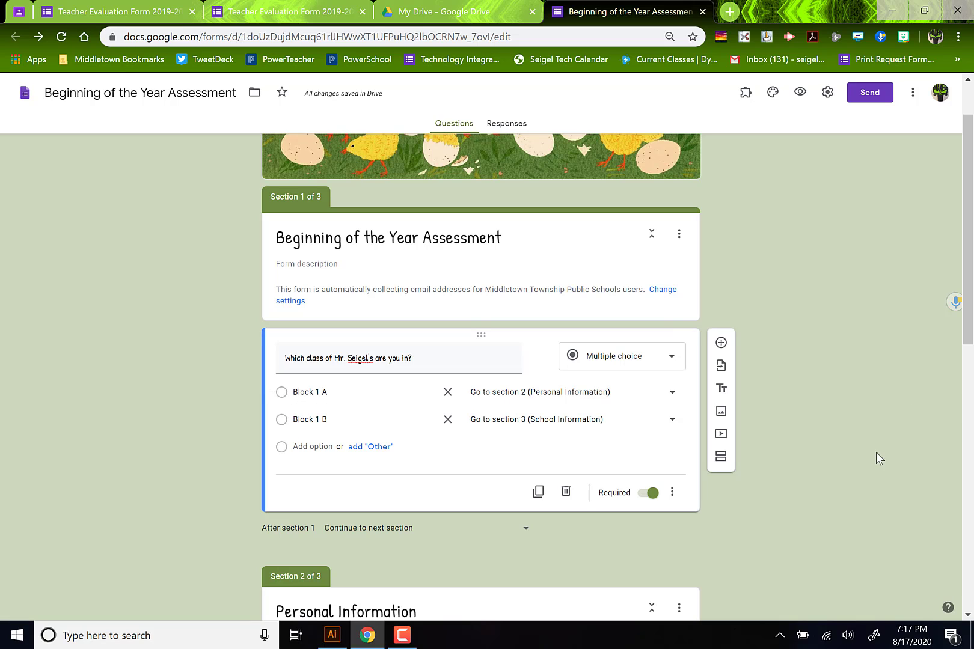
- Preview the form, answer the class question with Block 1 A and continue to the section it leads to
{"action": "scroll", "coordinate": [782, 457], "scroll_direction": "down", "scroll_amount": 6}
{"action": "scroll", "coordinate": [710, 444], "scroll_direction": "up", "scroll_amount": 5}
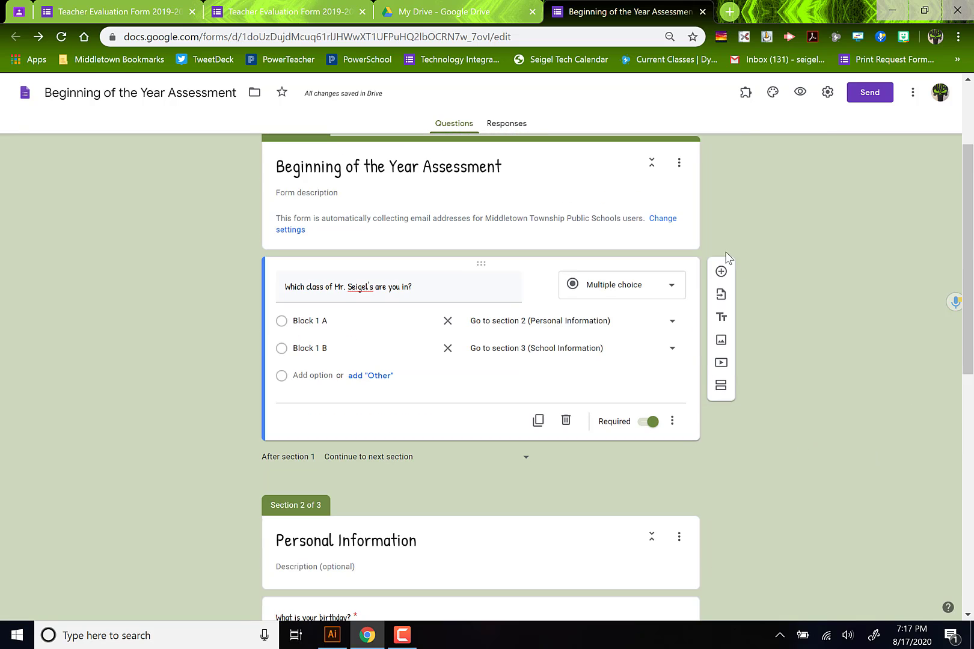
{"action": "left_click", "coordinate": [800, 93]}
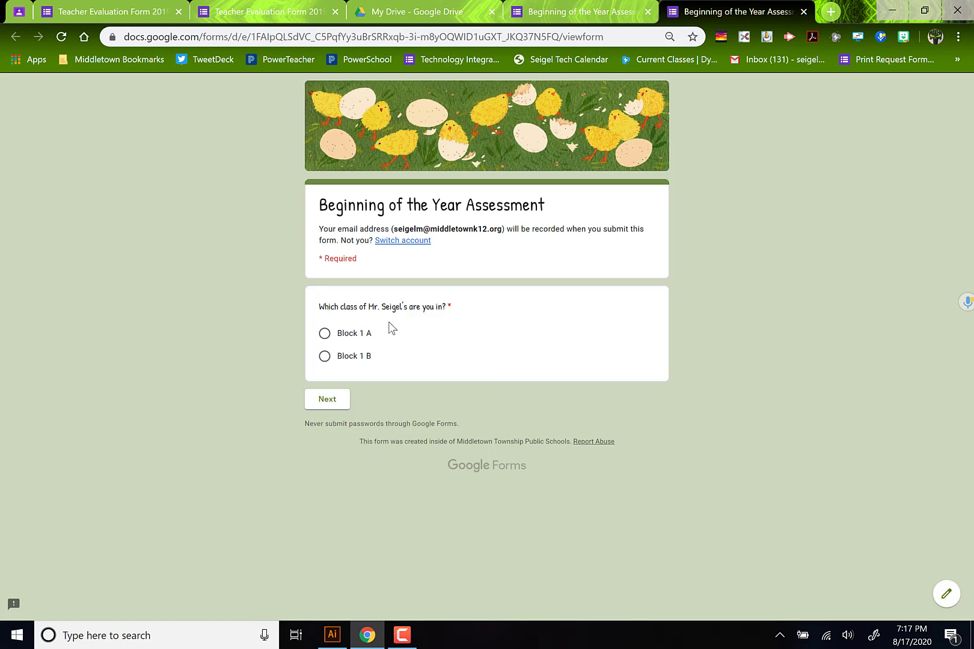
{"action": "left_click", "coordinate": [324, 335]}
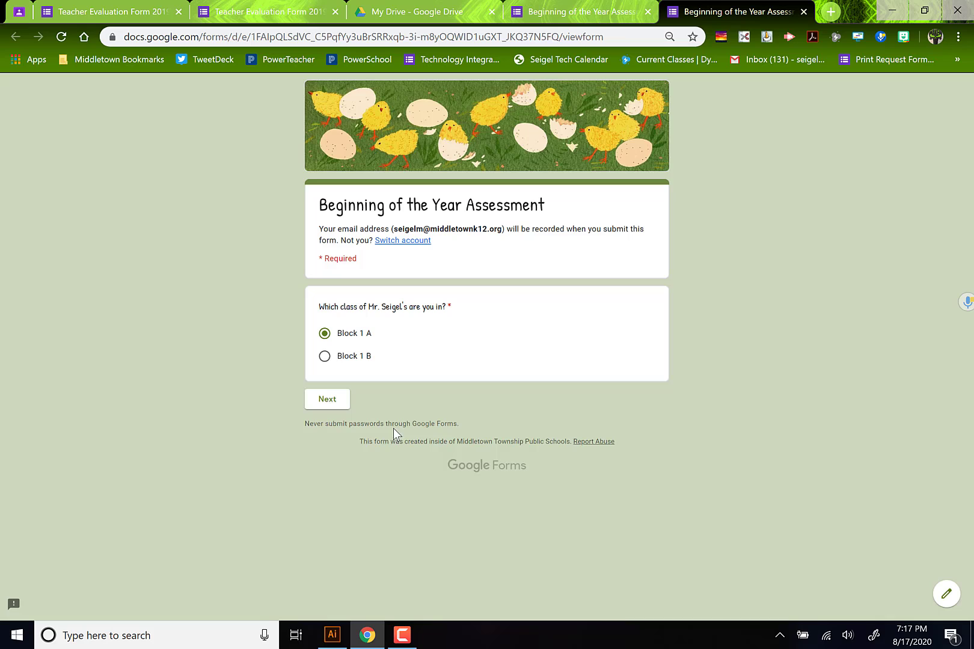
{"action": "left_click", "coordinate": [326, 401]}
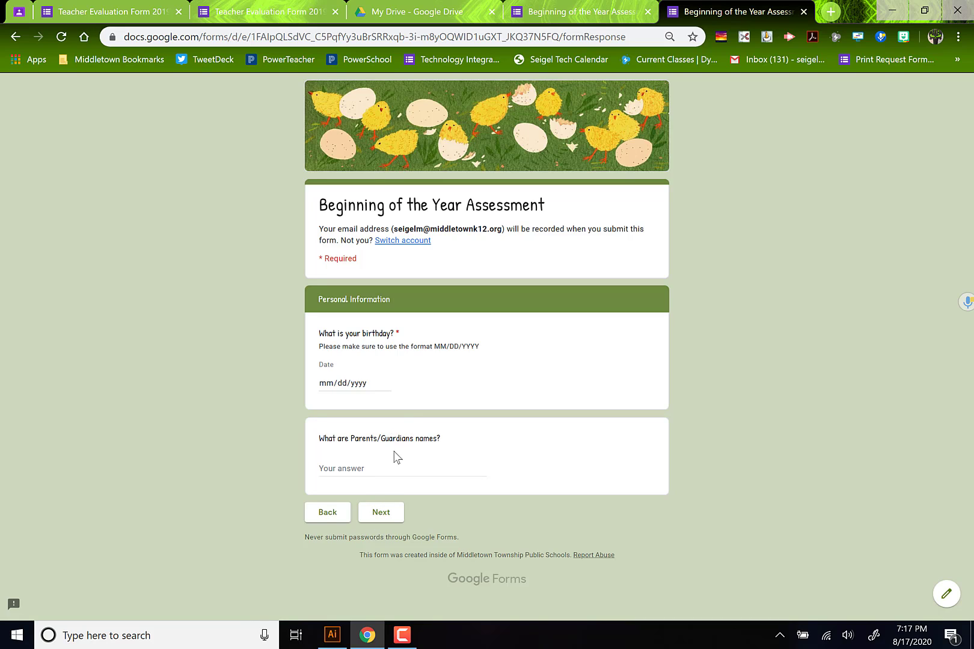
- Go back in the preview, continue with the answer Block 1 B instead, and close the preview
{"action": "left_click", "coordinate": [330, 514]}
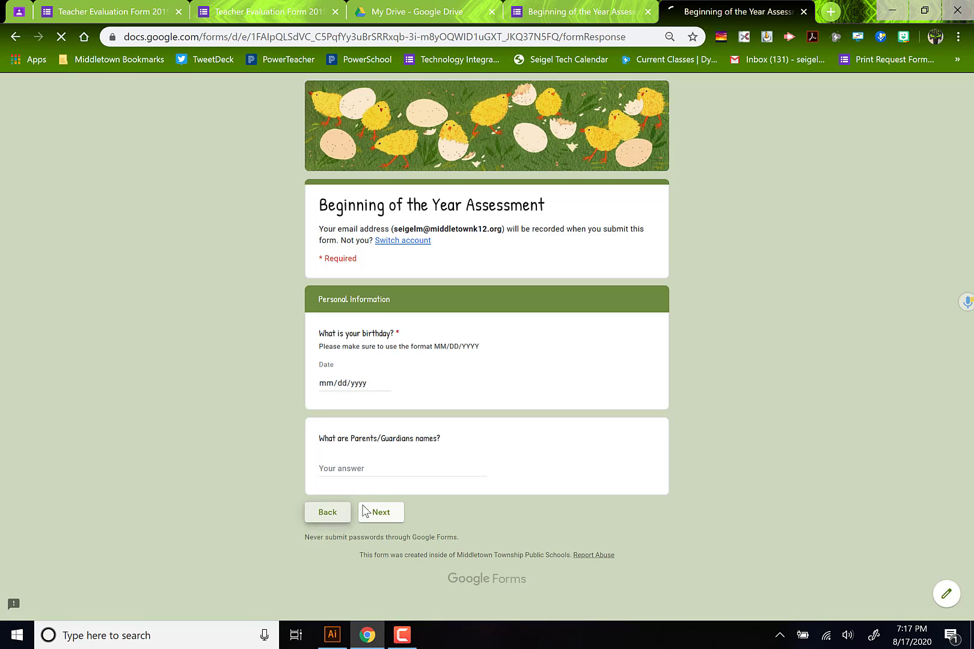
{"action": "left_click", "coordinate": [326, 358]}
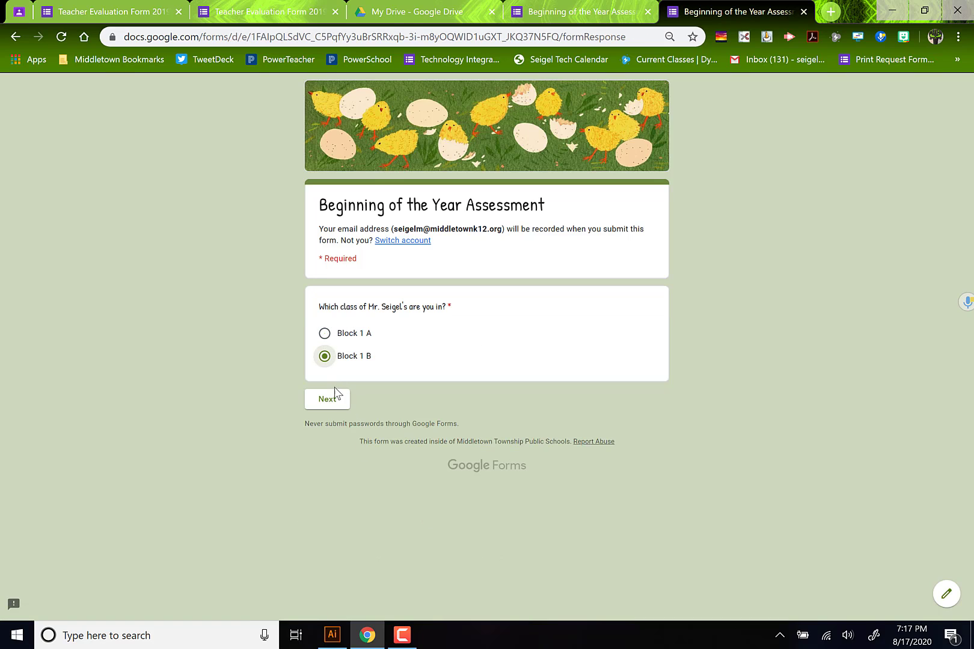
{"action": "left_click", "coordinate": [333, 400]}
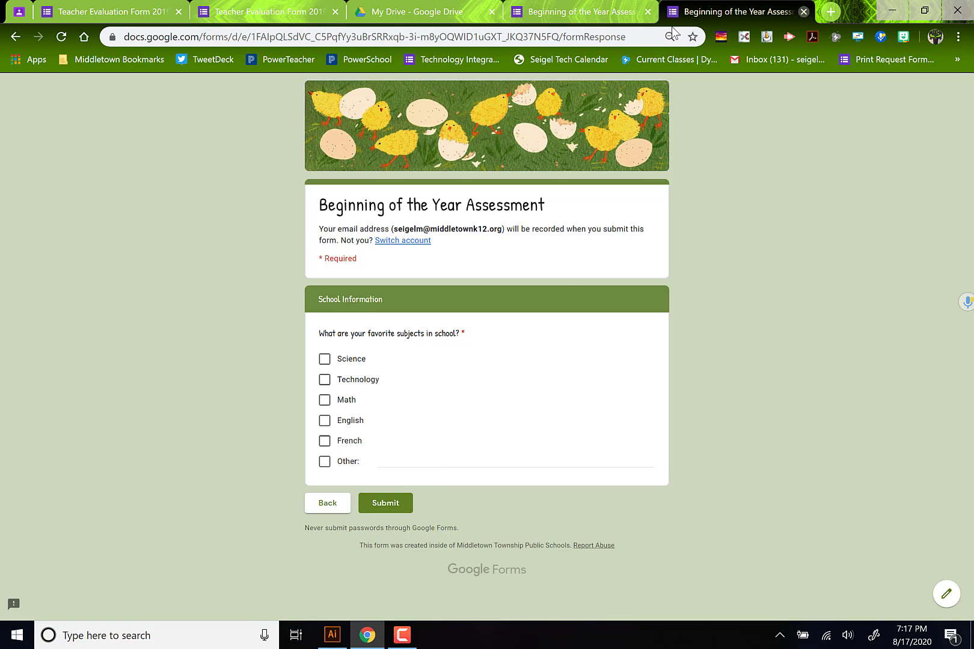
{"action": "left_click", "coordinate": [804, 12]}
- Set the form's routing after section 2 (Personal Information) to Submit form
{"action": "scroll", "coordinate": [472, 463], "scroll_direction": "down", "scroll_amount": 3}
{"action": "scroll", "coordinate": [469, 456], "scroll_direction": "down", "scroll_amount": 4}
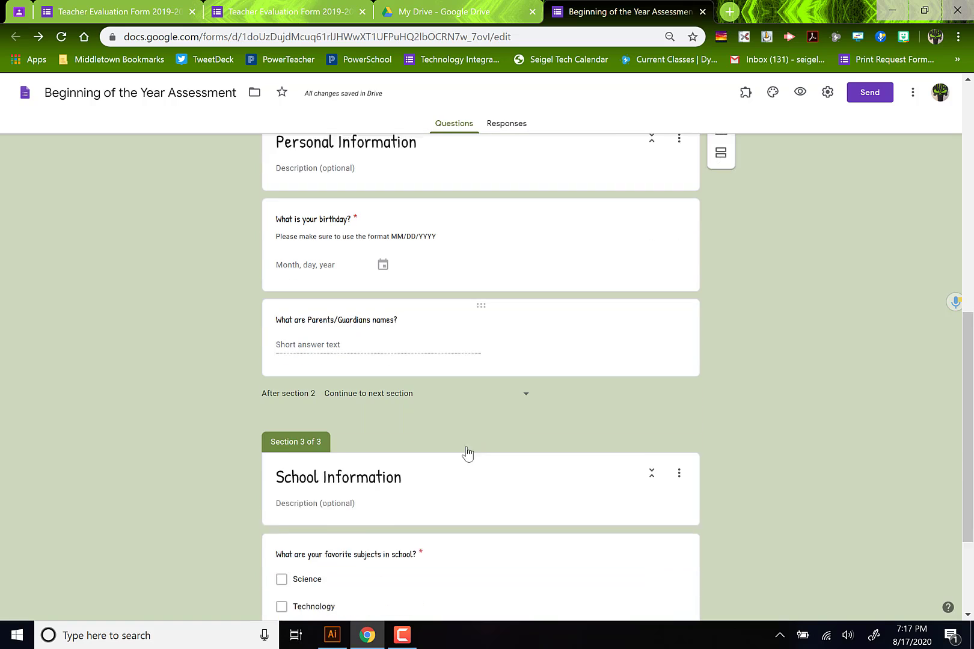
{"action": "scroll", "coordinate": [403, 295], "scroll_direction": "up", "scroll_amount": 2}
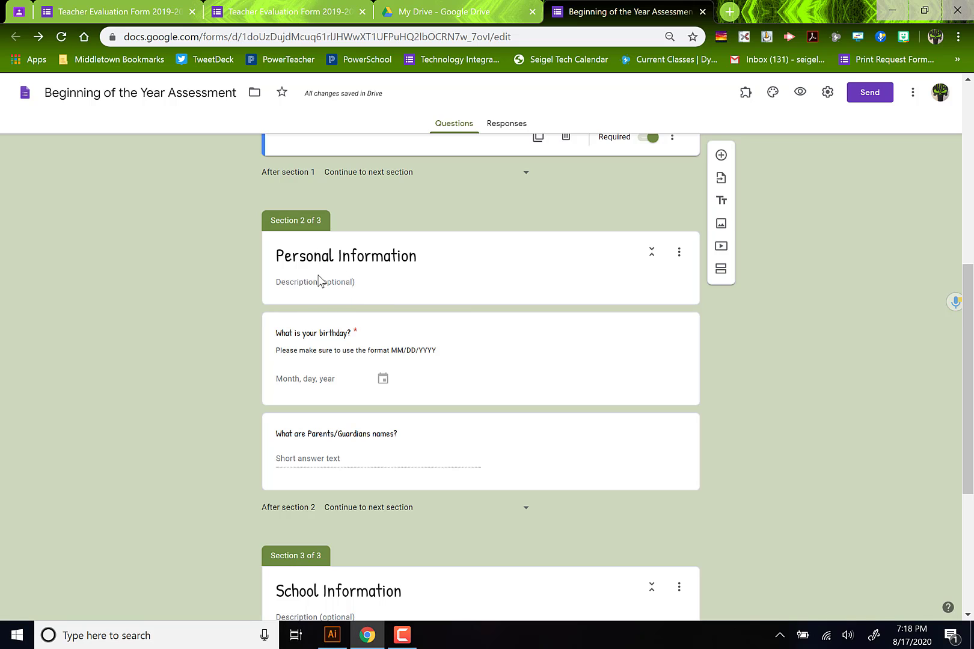
{"action": "left_click", "coordinate": [368, 508]}
{"action": "left_click", "coordinate": [343, 577]}
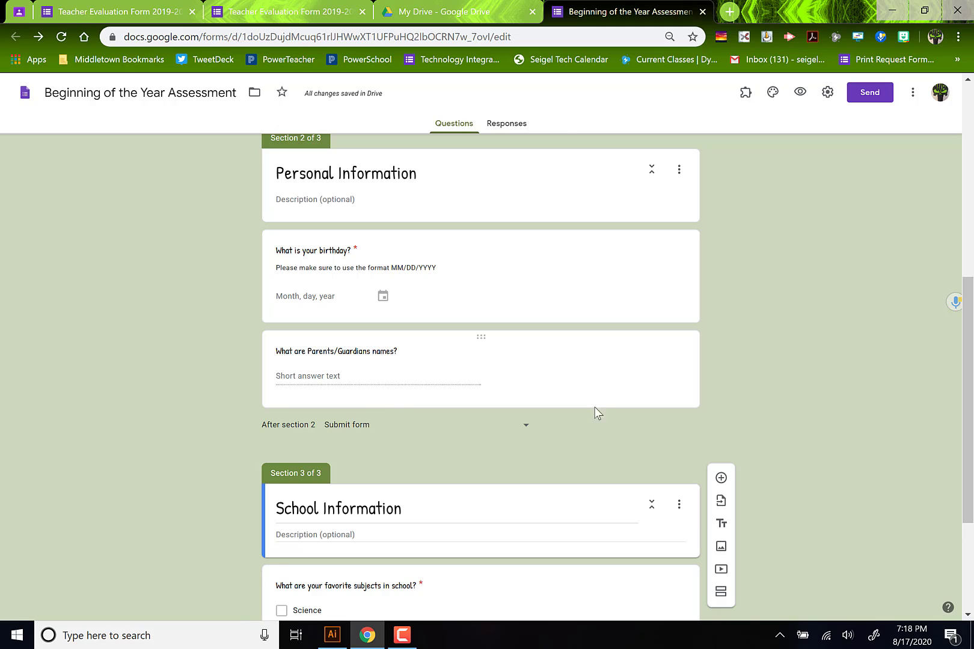
{"action": "scroll", "coordinate": [761, 419], "scroll_direction": "up", "scroll_amount": 7}
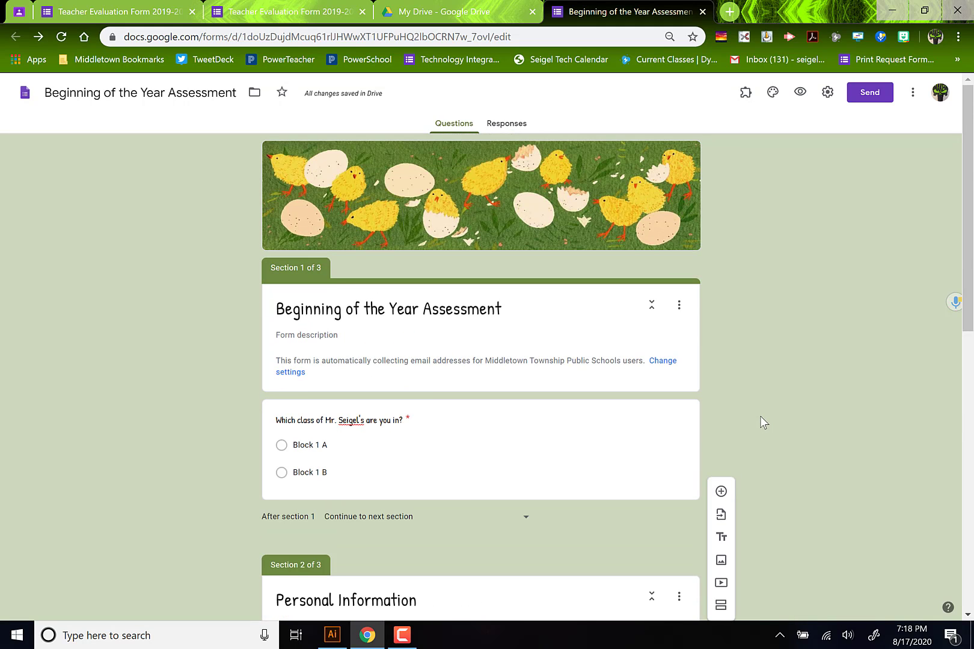